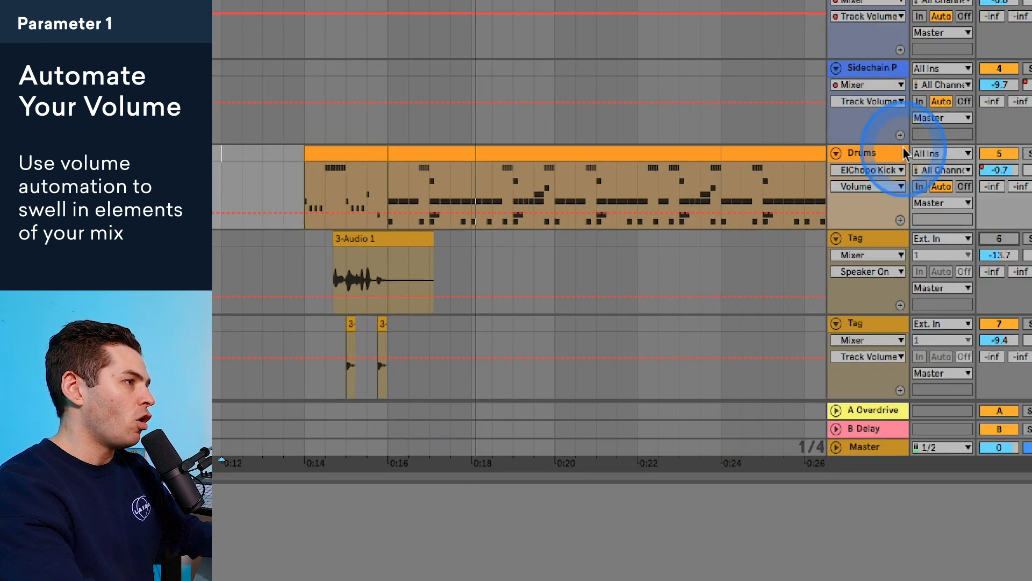
- Show the Mixer's Track Volume automation on the Drums track
click(819, 224)
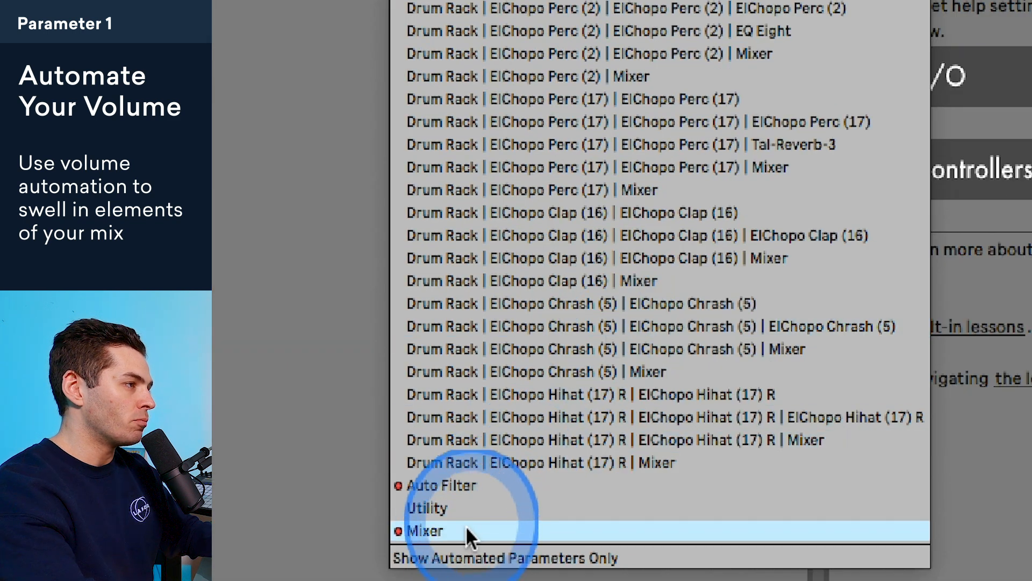
click(469, 522)
click(469, 134)
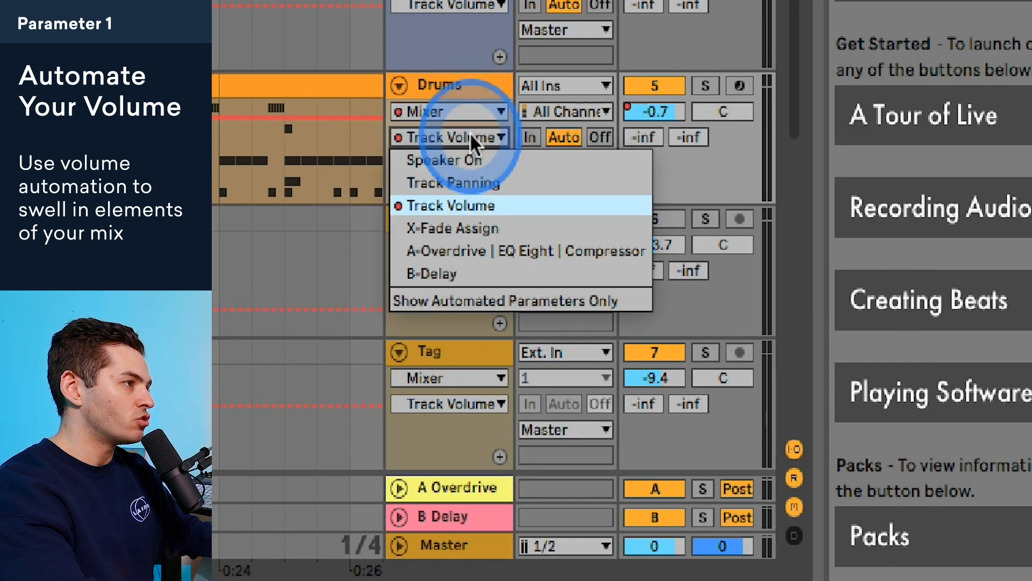
click(461, 206)
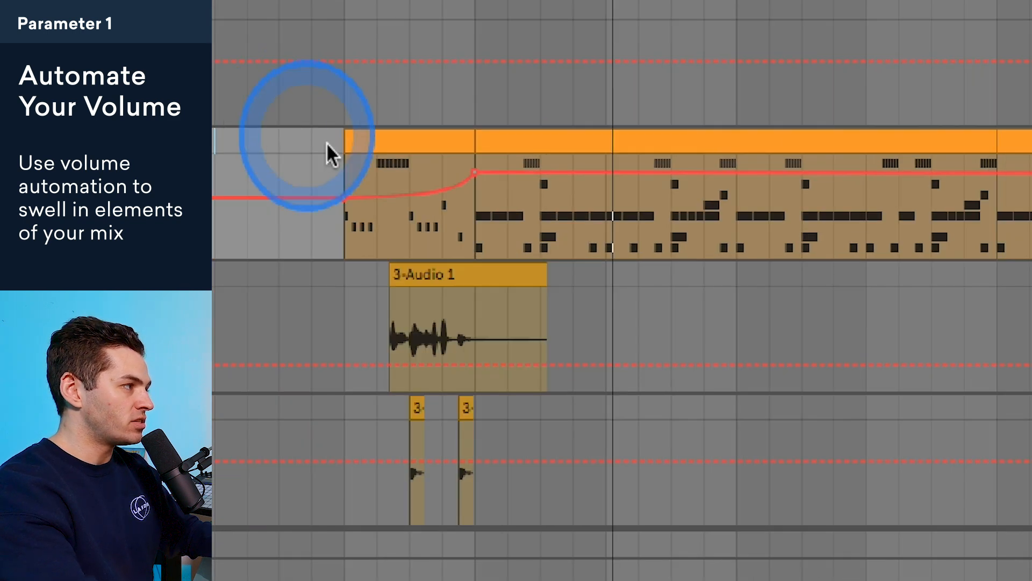
- Examine the volume swell over the first Drums clip and play the track from the start of that clip
mouse_move(345, 200)
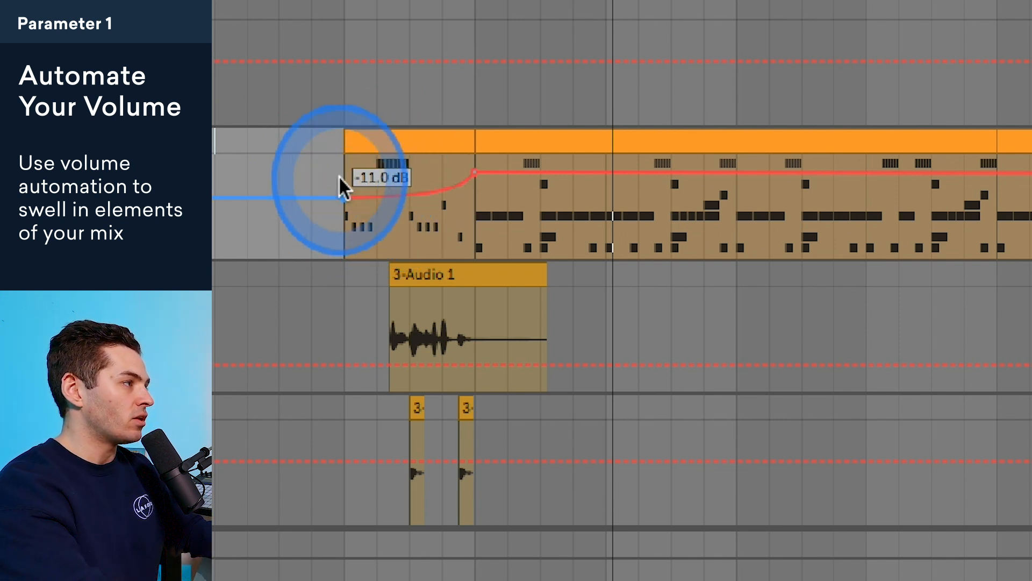
click(348, 141)
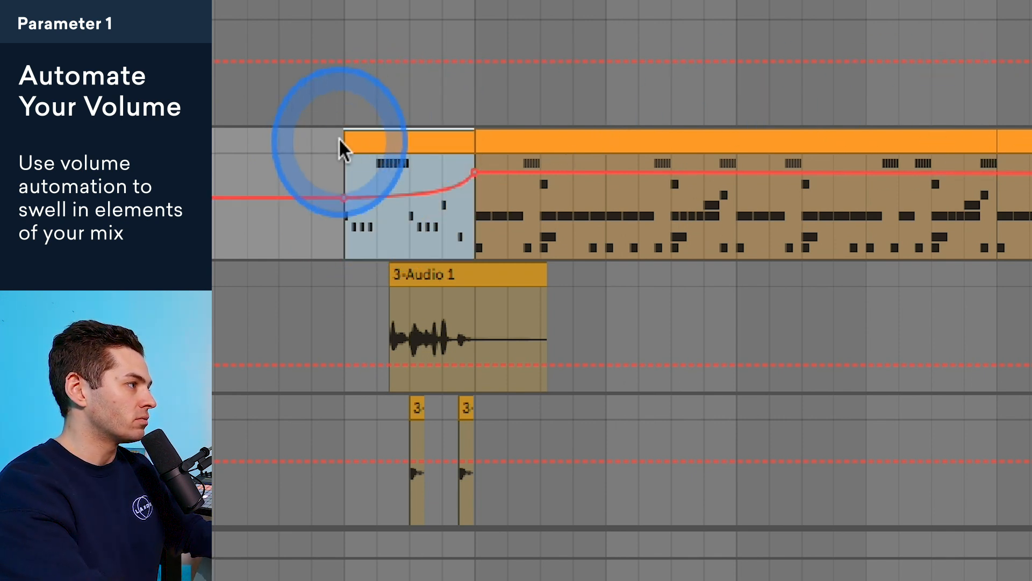
click(337, 141)
key(space)
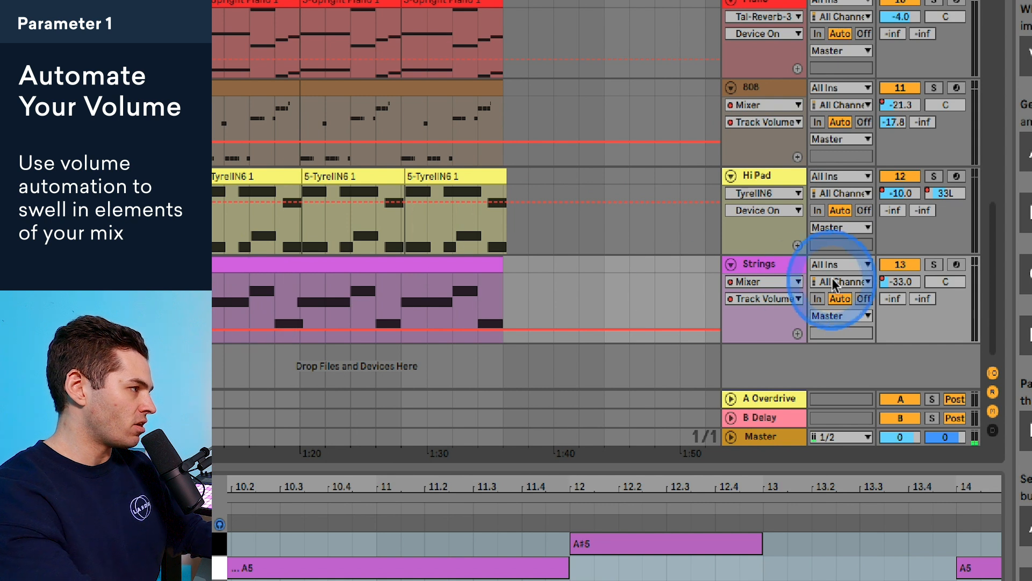
- Clear the volume automation of the soloed Strings track and set its track volume to -26.1 dB
key(space)
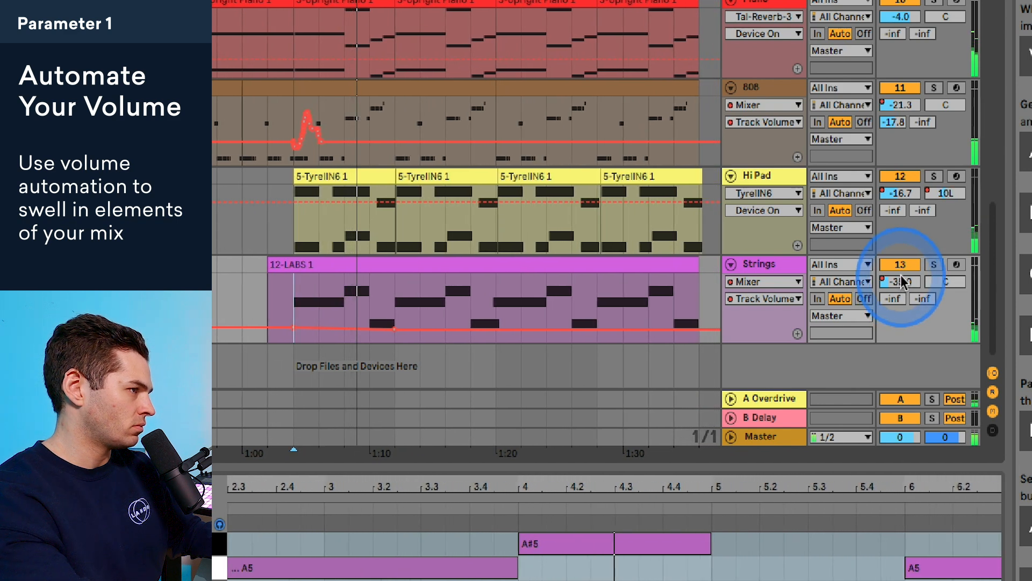
click(933, 265)
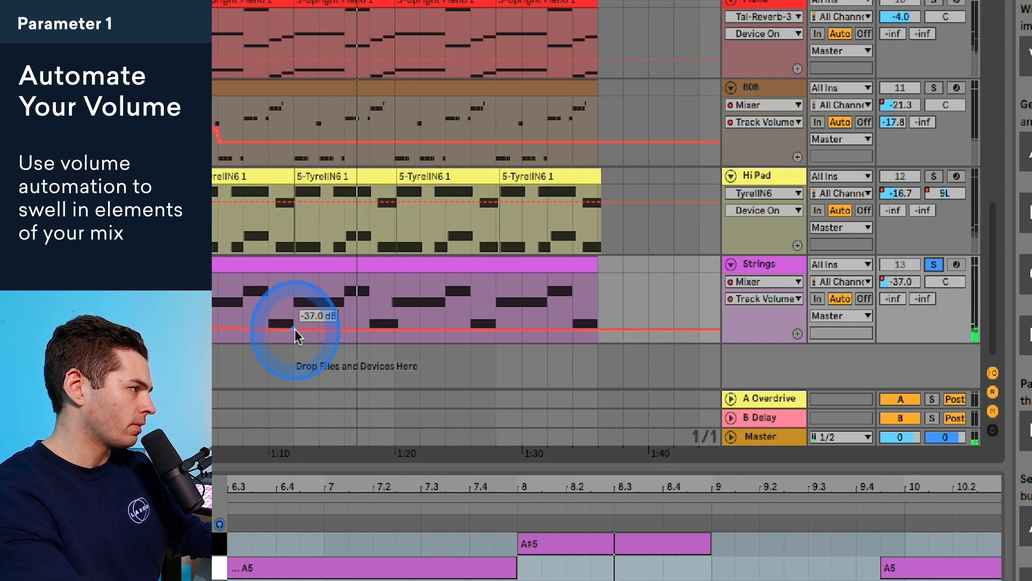
key(super+z)
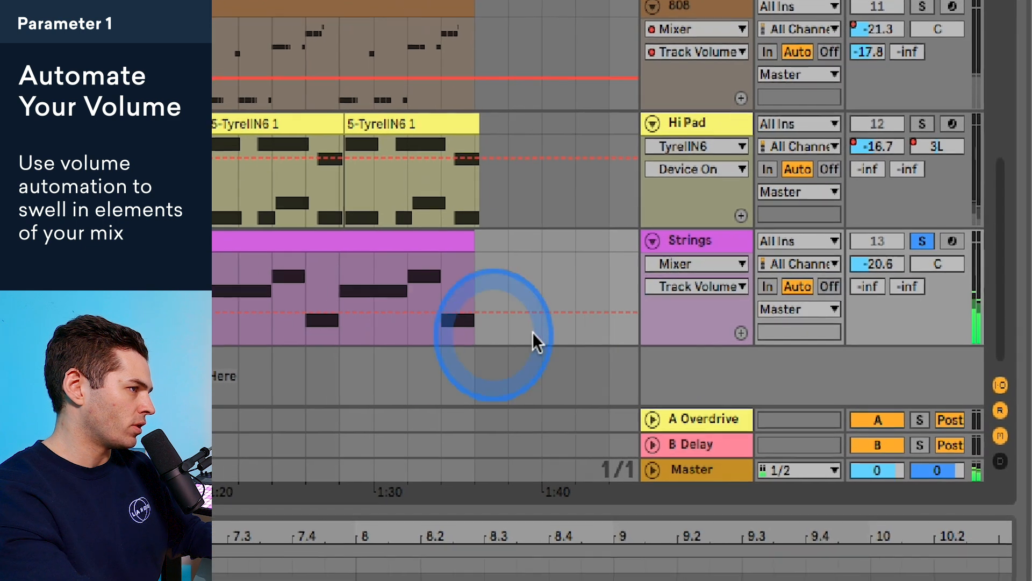
drag(877, 263, 877, 273)
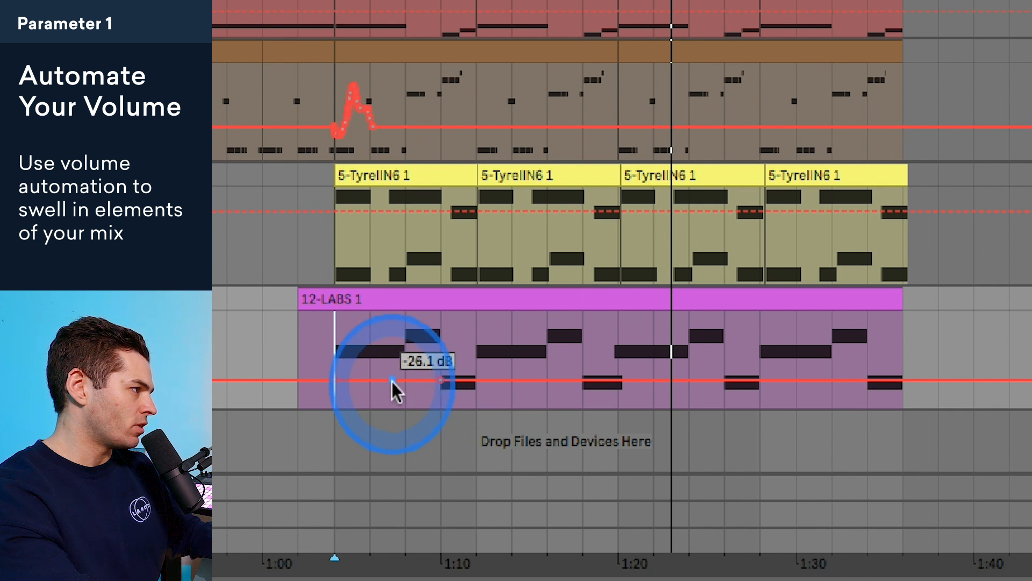
- Build a Strings volume swell starting at bar 33 with its peak at -14.0 dB, and curve both slopes
drag(393, 382, 392, 351)
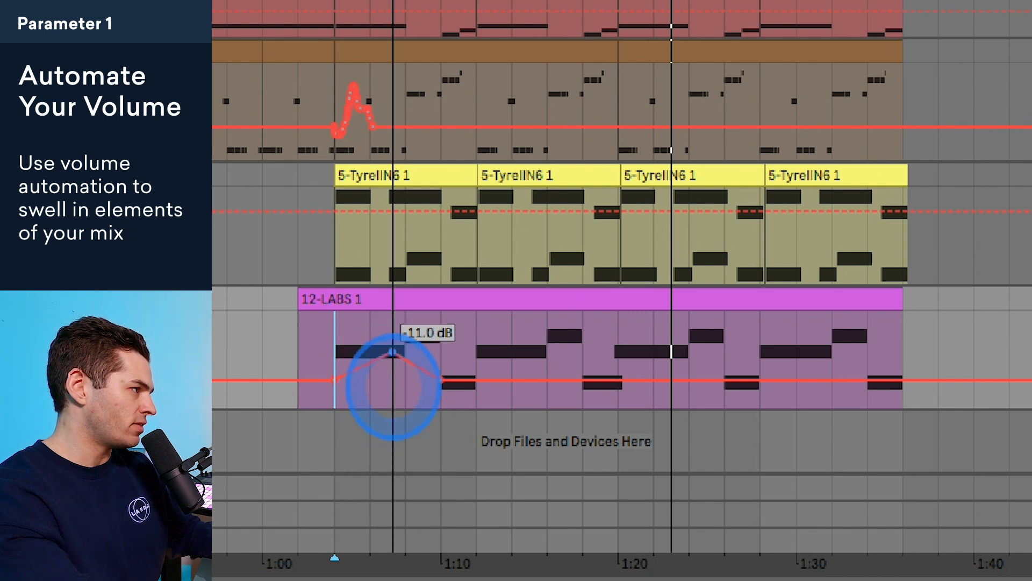
drag(392, 353, 391, 360)
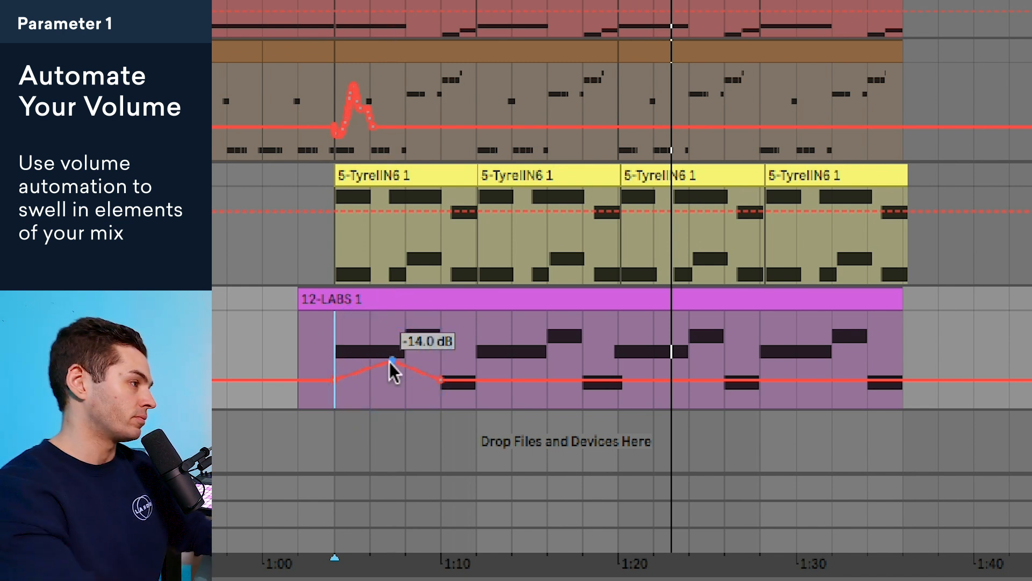
drag(389, 363, 369, 374)
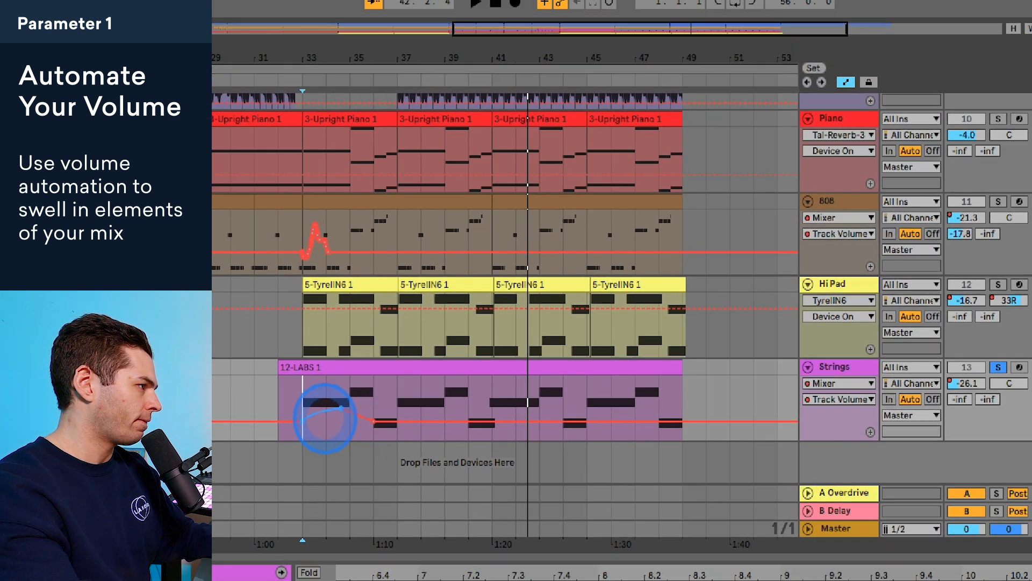
drag(325, 419, 359, 416)
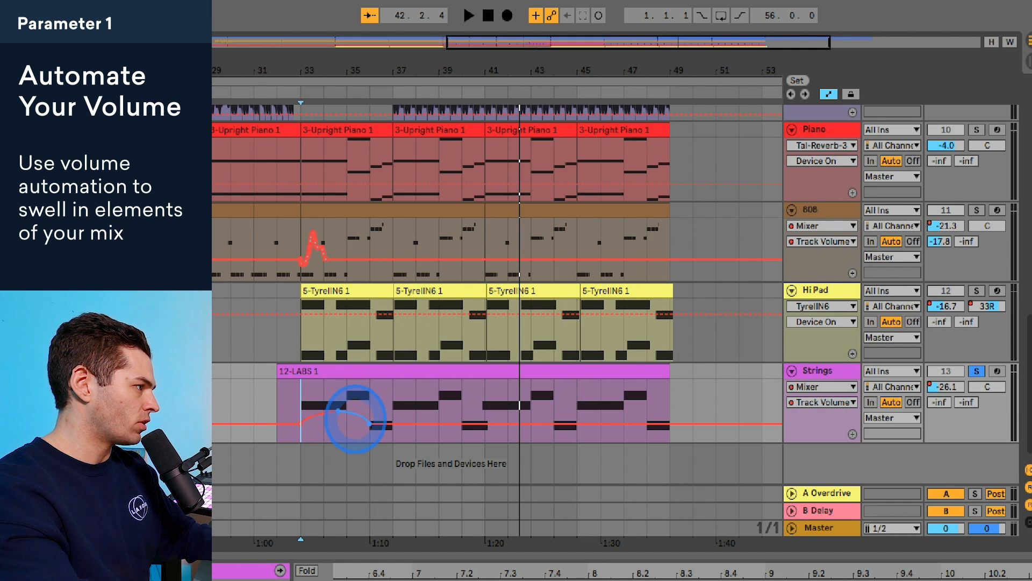
- Audition the Strings swell from bar 33 in solo, and unsolo the track to play it in the full mix
key(space)
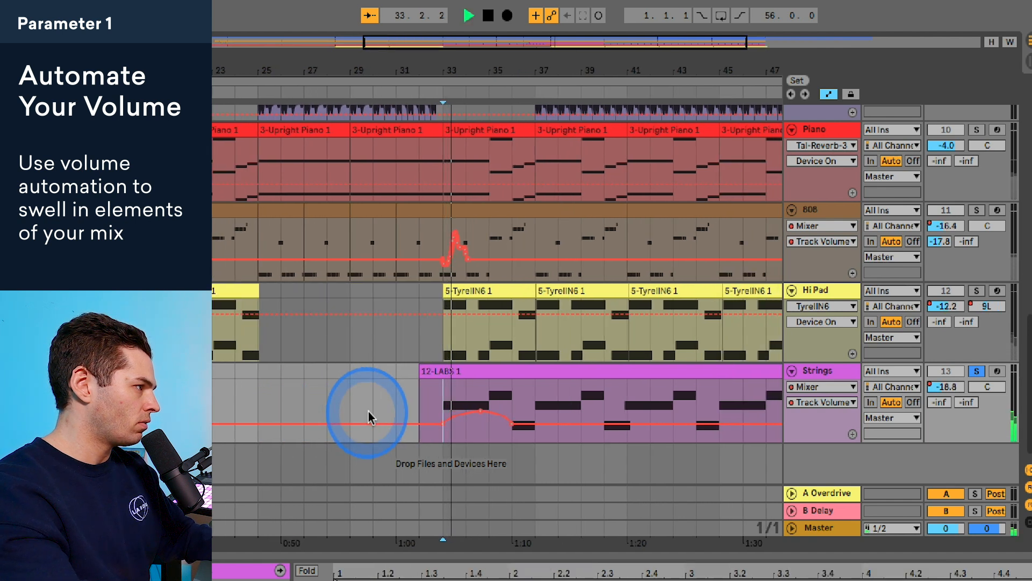
drag(471, 419, 461, 422)
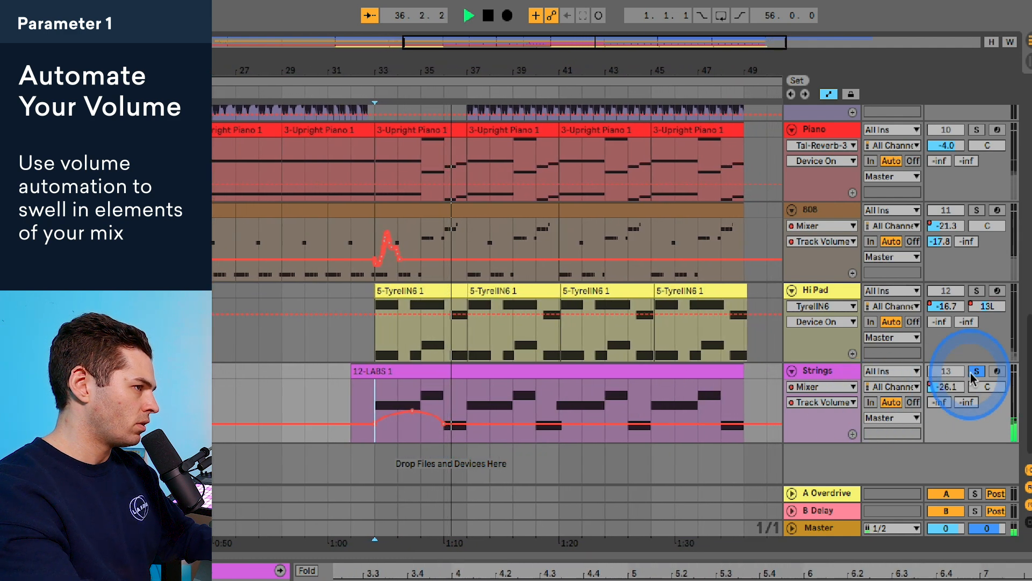
key(space)
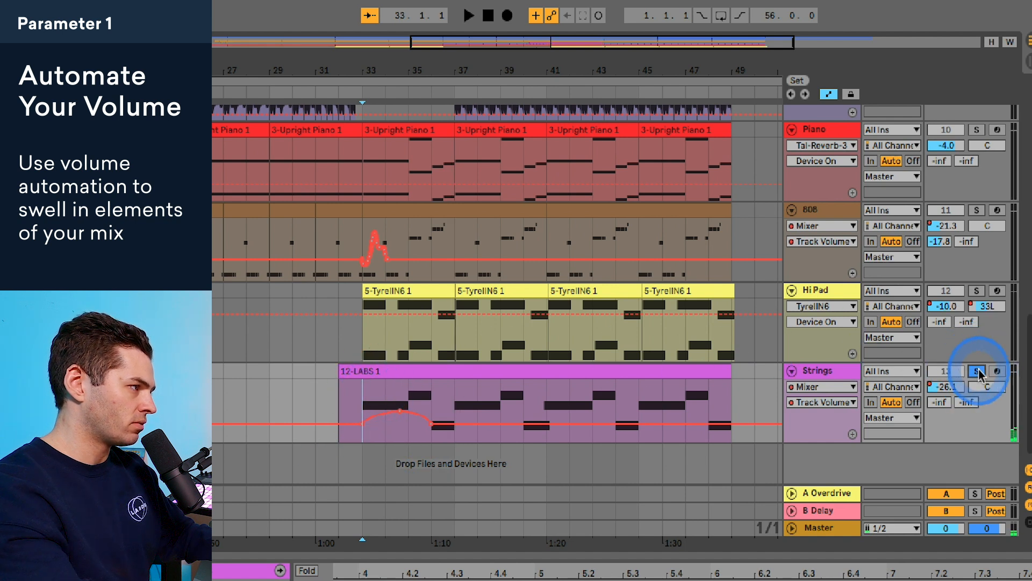
key(space)
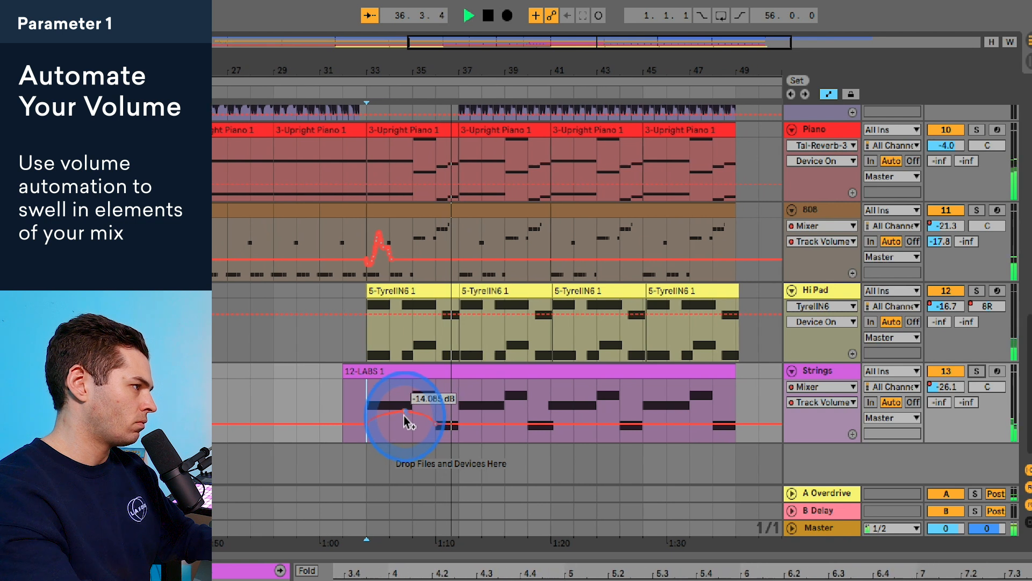
- Stretch the Strings volume swell so it ends at bar 37 and peaks at bar 35
drag(399, 420, 424, 428)
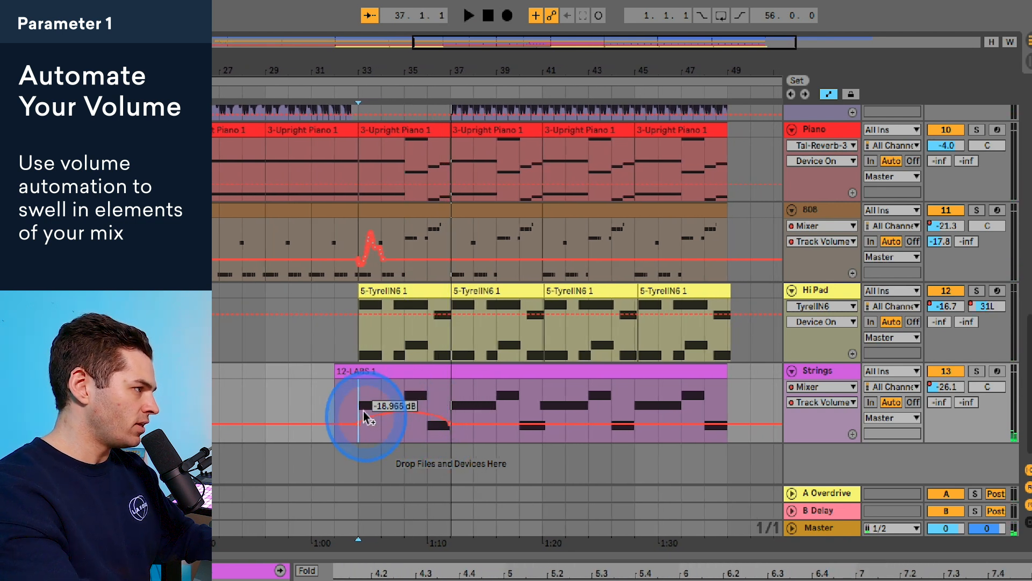
drag(403, 413, 404, 415)
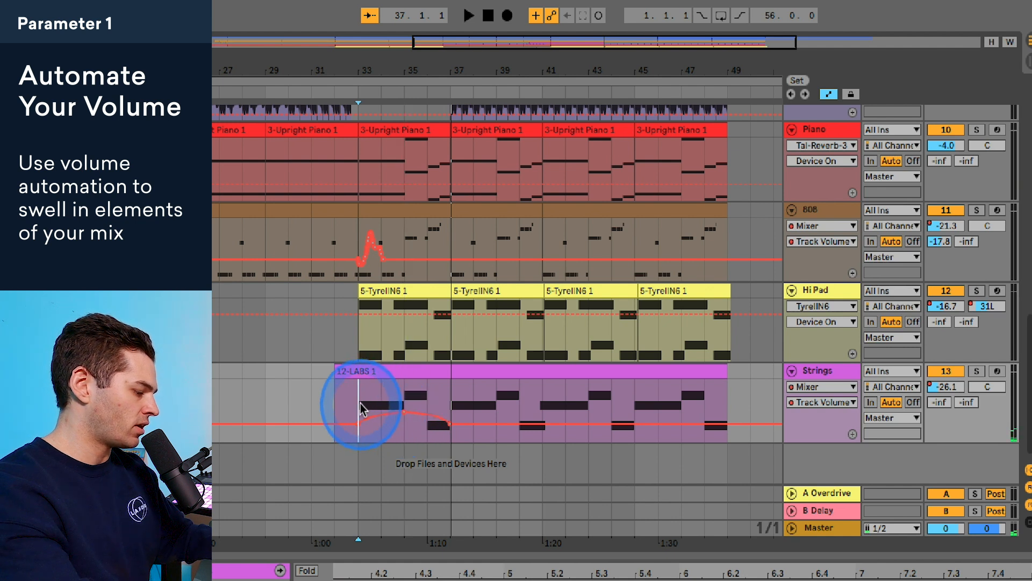
drag(453, 404, 453, 403)
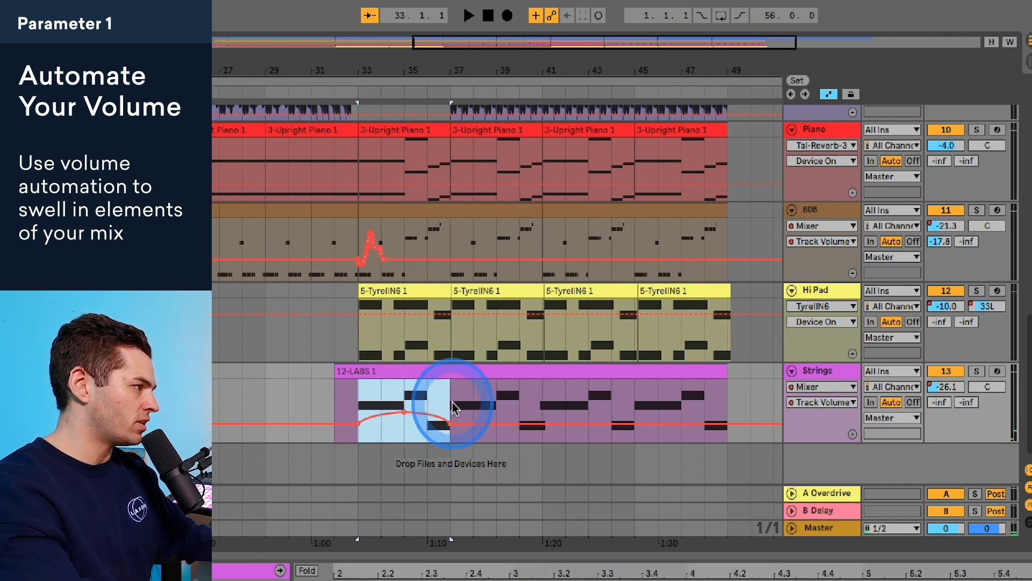
- Play the Strings swell from bar 33 and lower its peak to -17.0 dB
click(354, 405)
key(space)
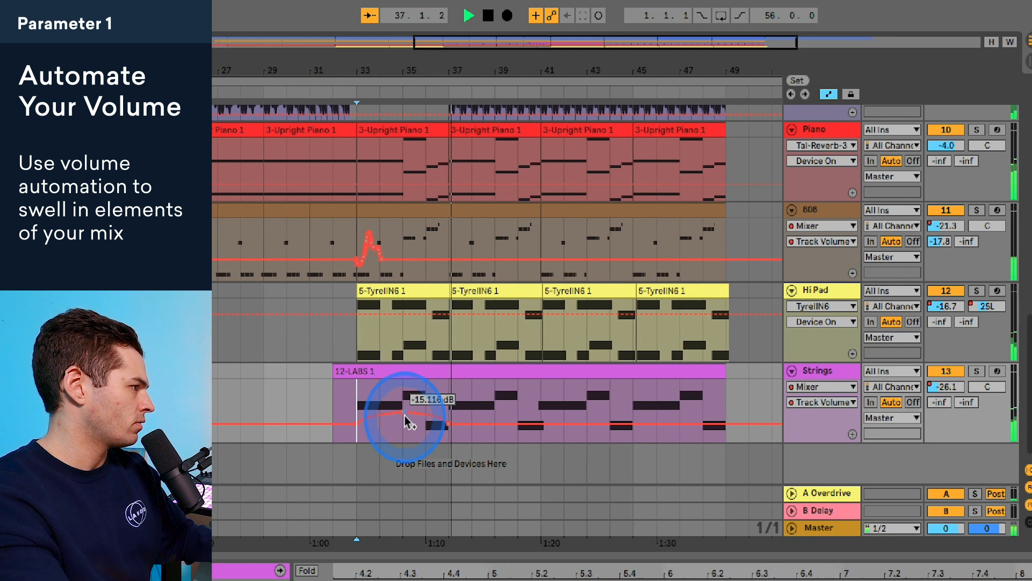
key(space)
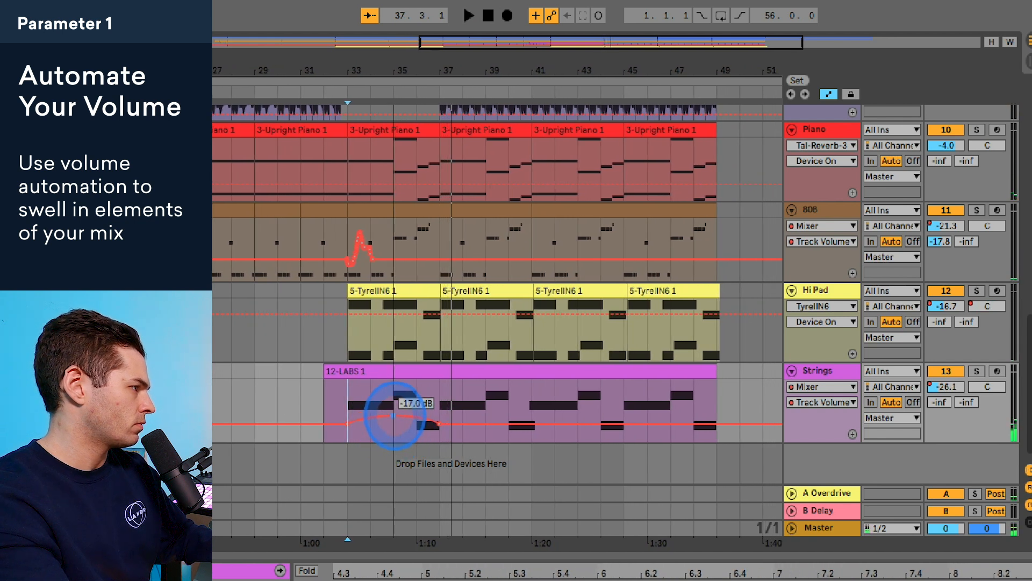
key(space)
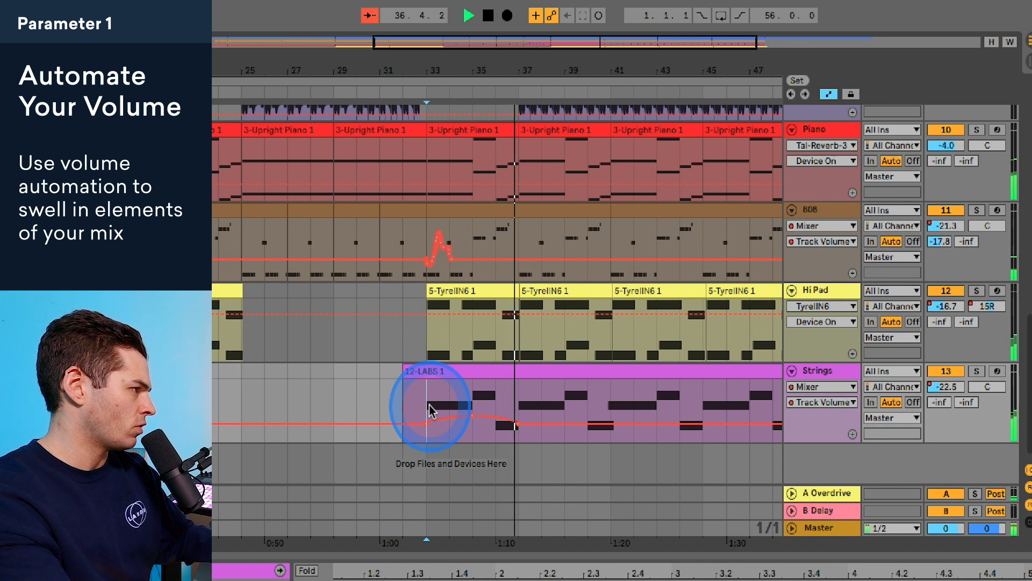
- Duplicate the Strings volume swell from bars 33 to 37 across the following sections of the clip
drag(433, 410, 511, 405)
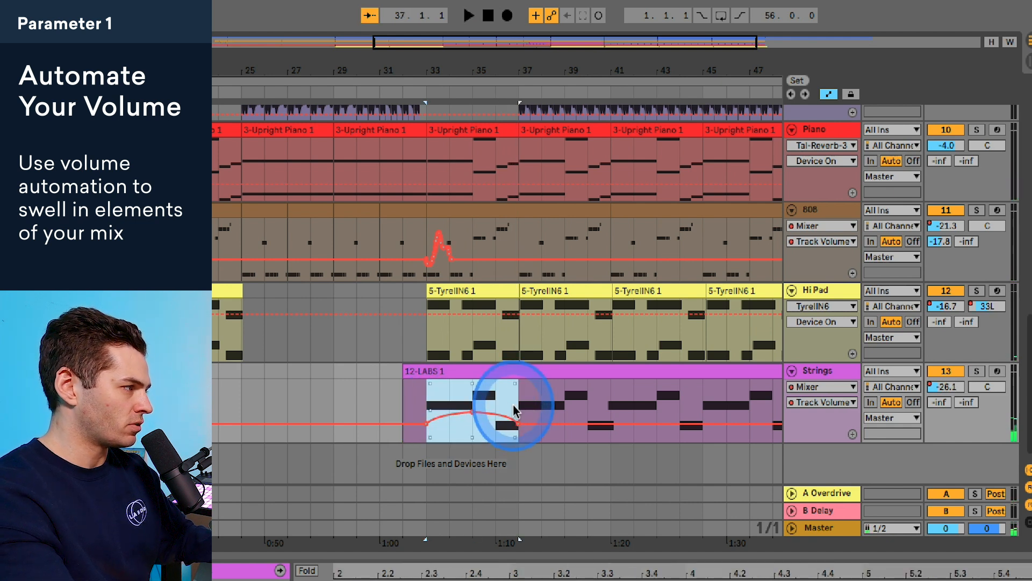
key(ctrl+d)
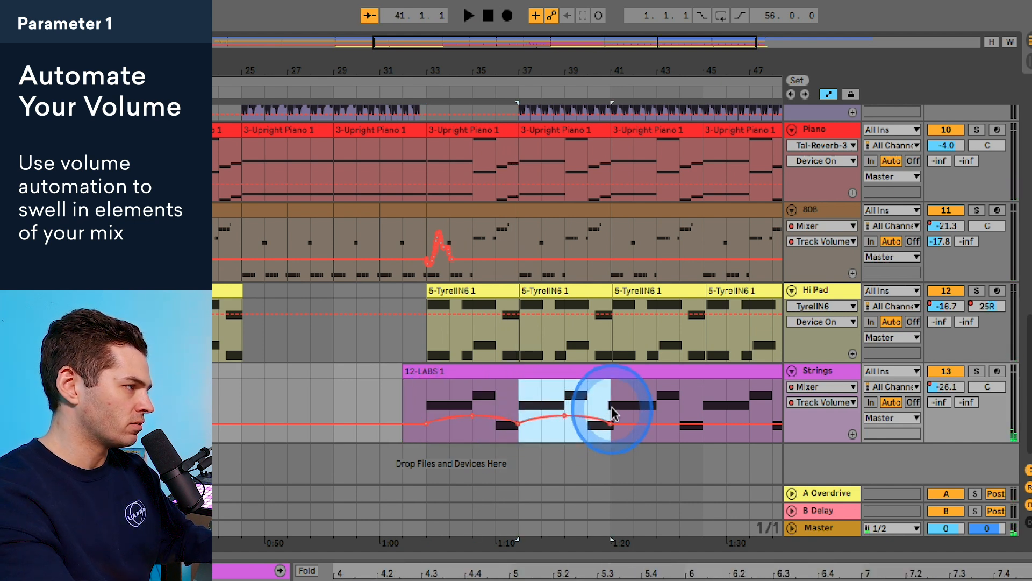
key(ctrl+d)
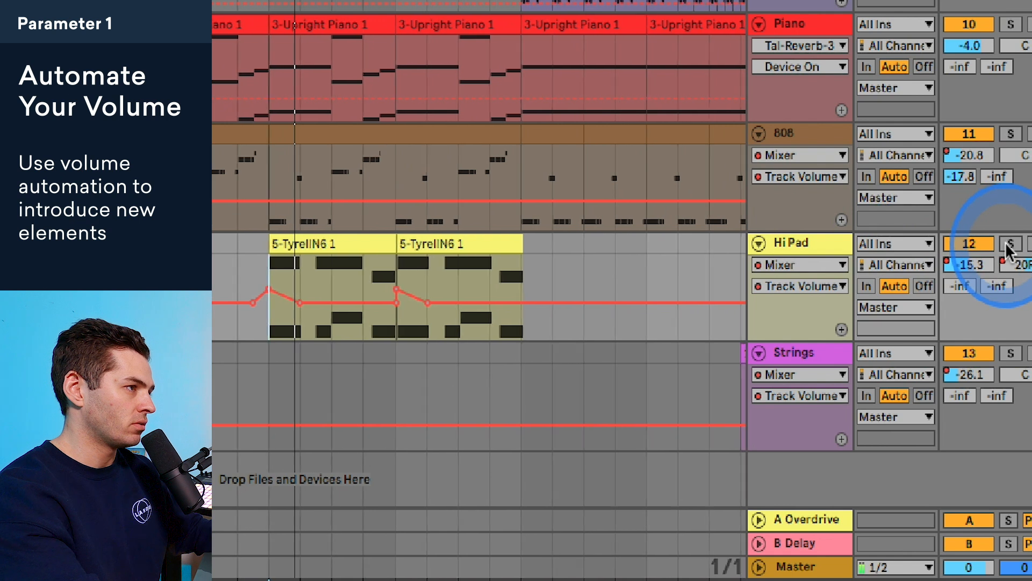
- Audition the volume boost at the start of the Hi Pad clip, both soloed and in the full mix
click(1010, 245)
key(space)
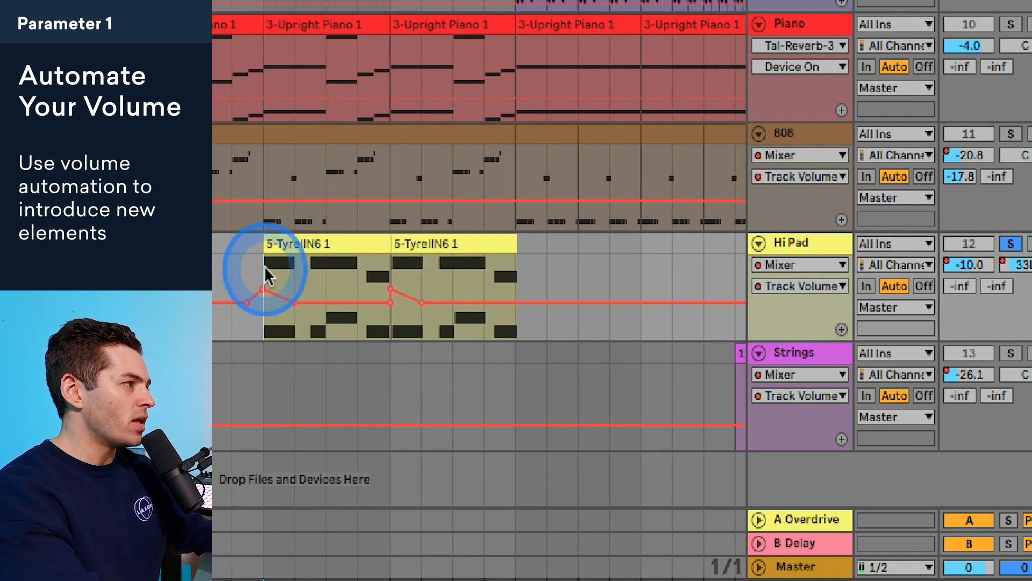
drag(262, 287, 301, 305)
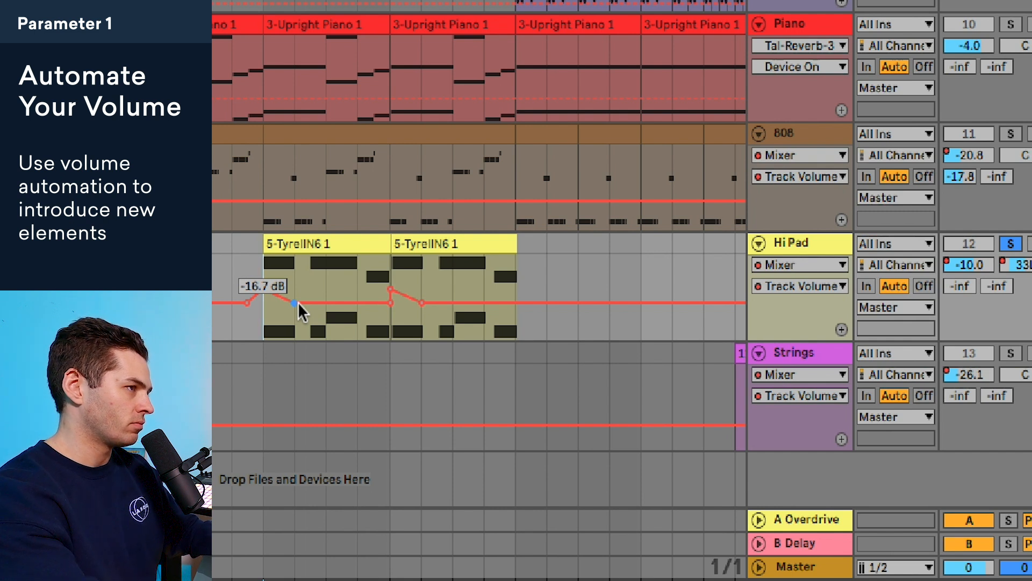
key(space)
click(1011, 244)
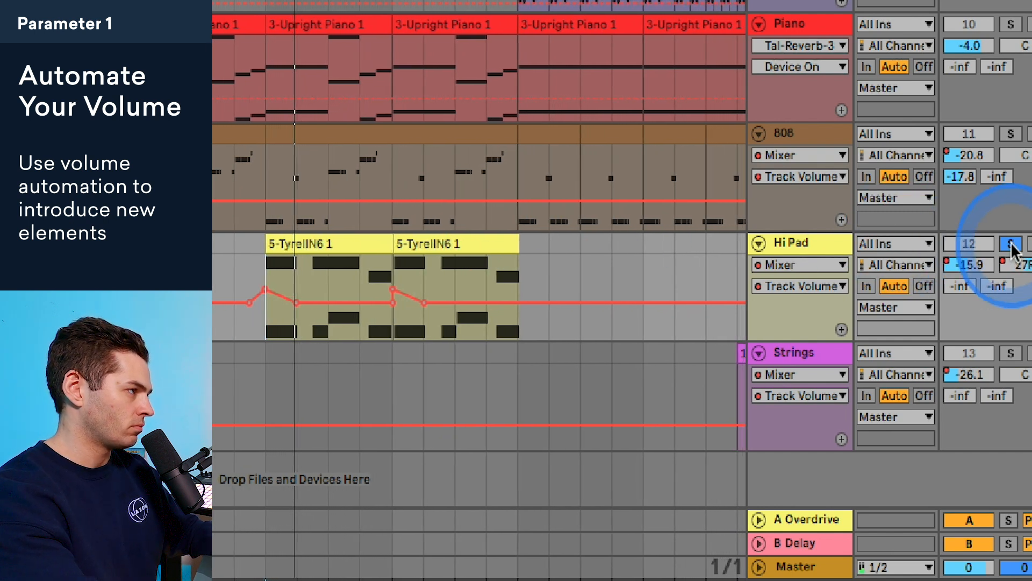
click(1011, 245)
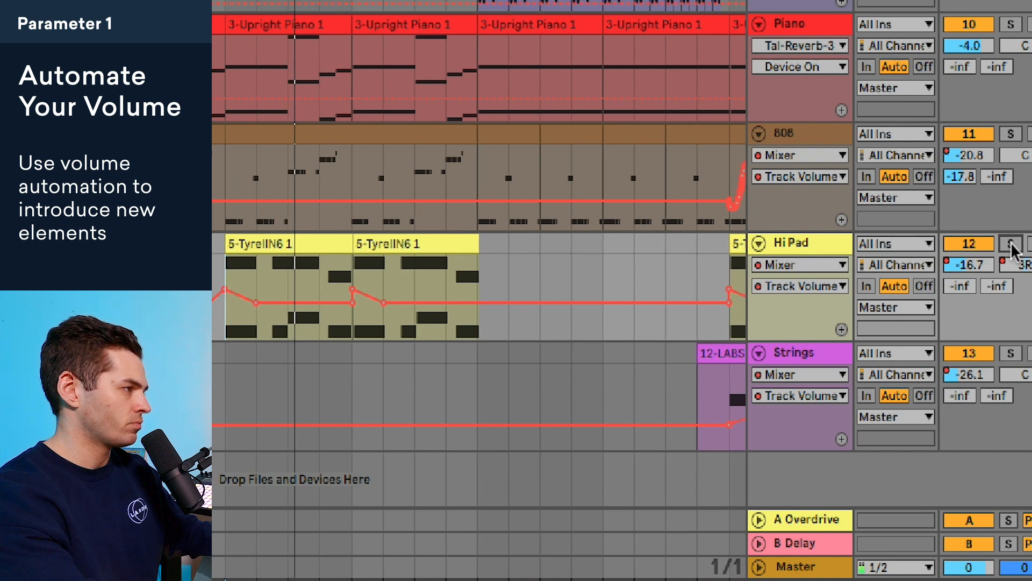
- Examine the Track Volume automation spike on the 808 track at bar 33
click(617, 209)
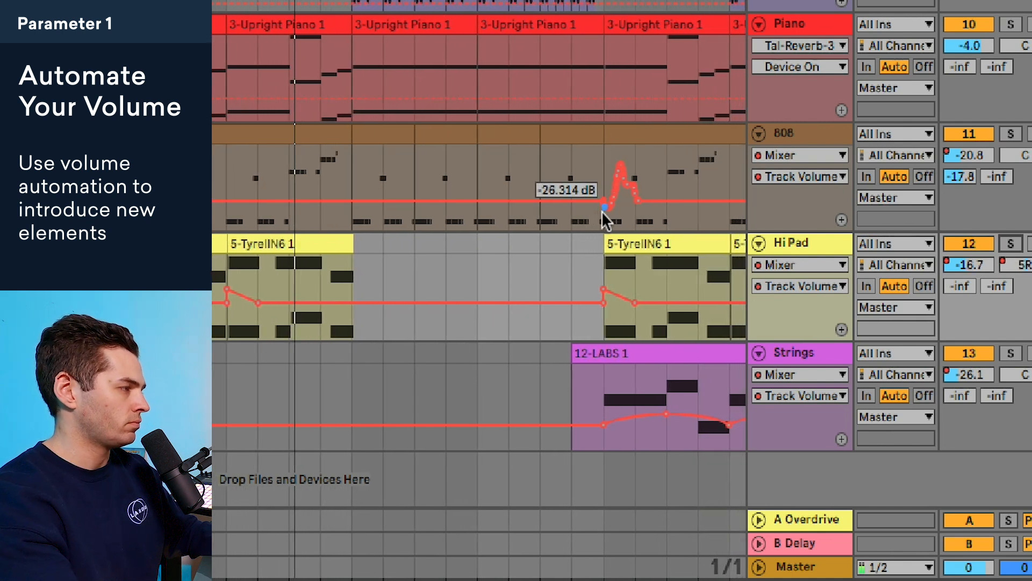
click(601, 211)
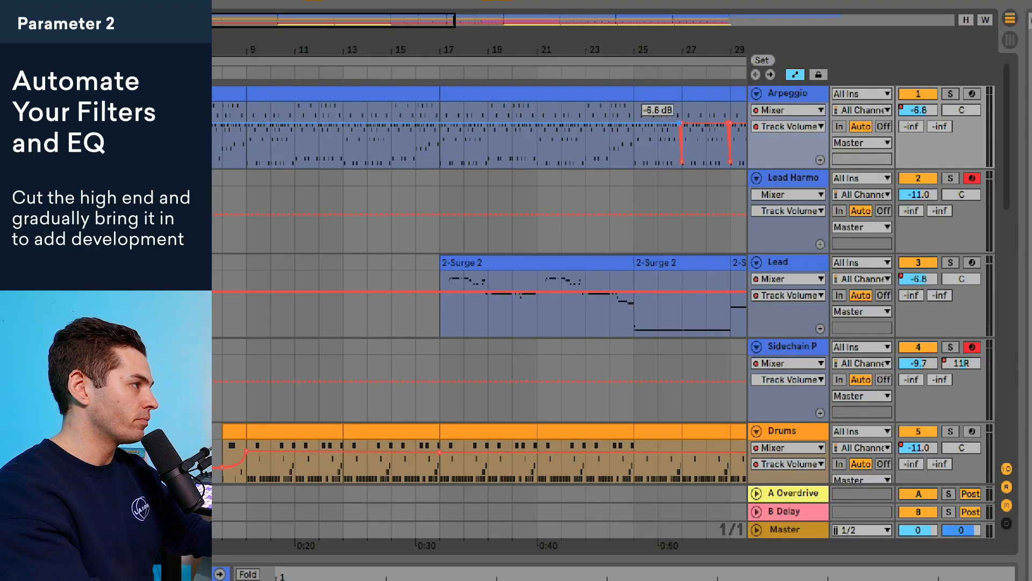
- Show the Auto Filter automation on the Arpeggio track
click(785, 109)
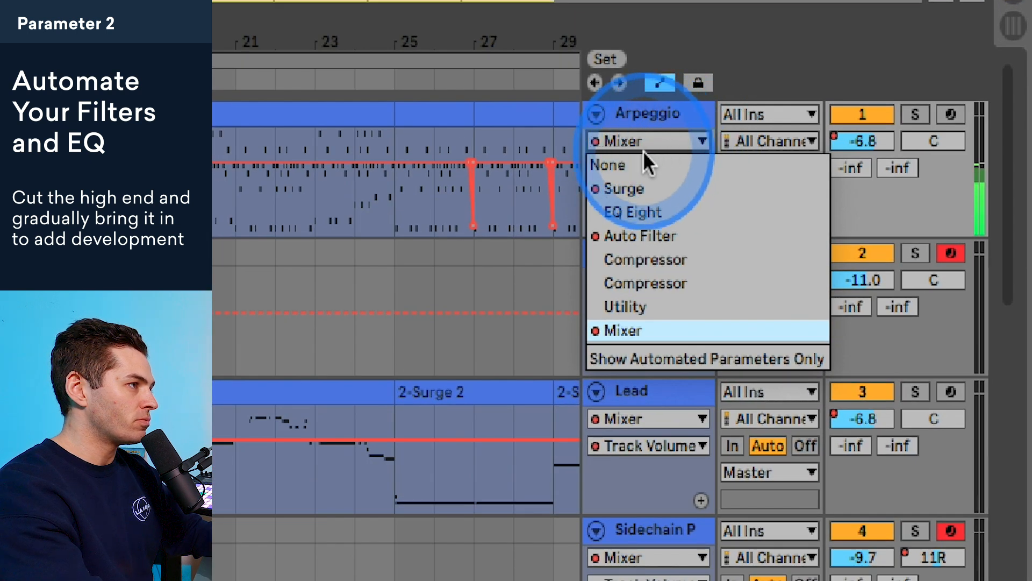
click(641, 234)
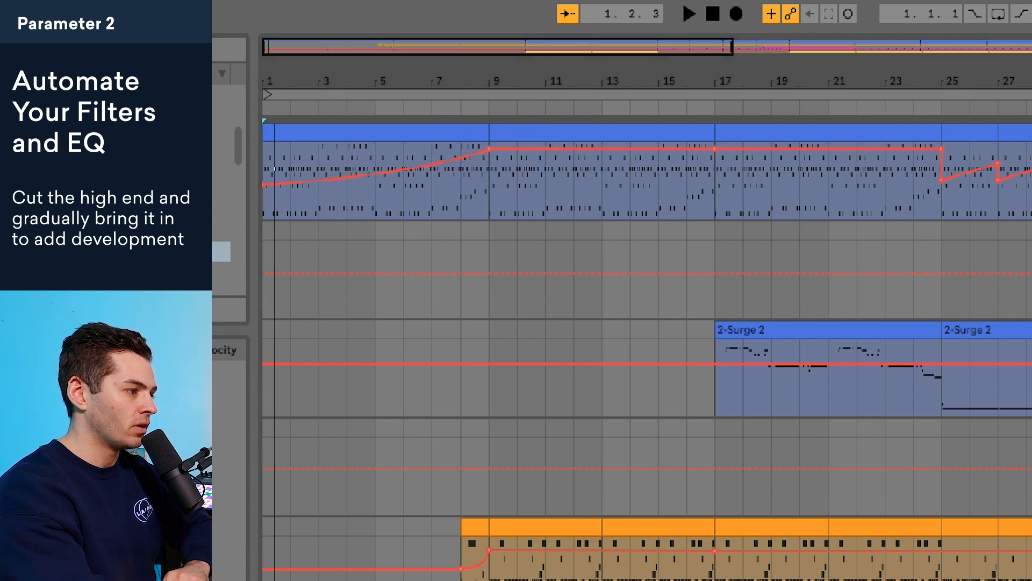
- Show the EQ Eight 4 Frequency automation on the Piano track and examine its change at bar 9
key(shift+Tab)
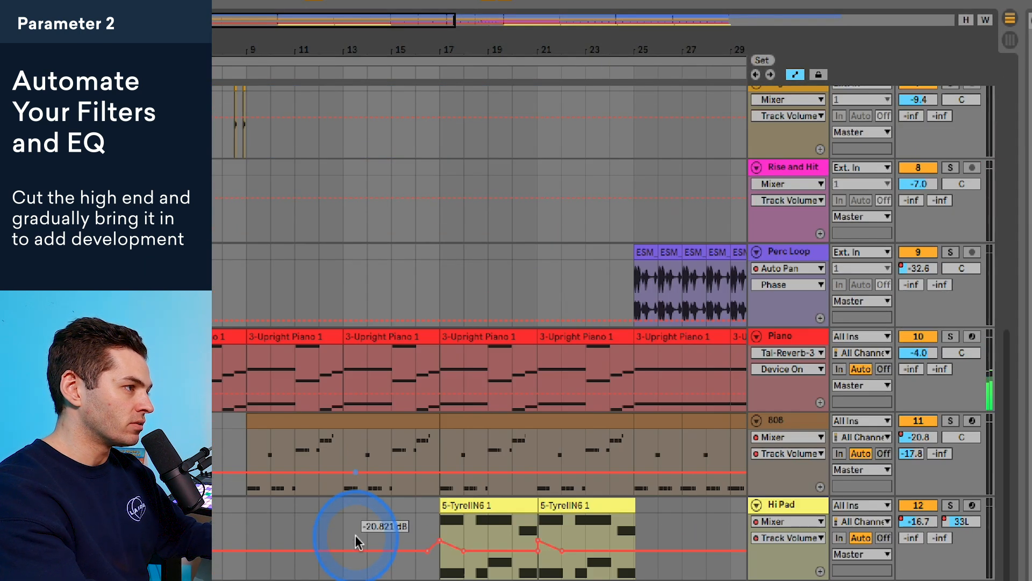
scroll(356, 533, up, 2)
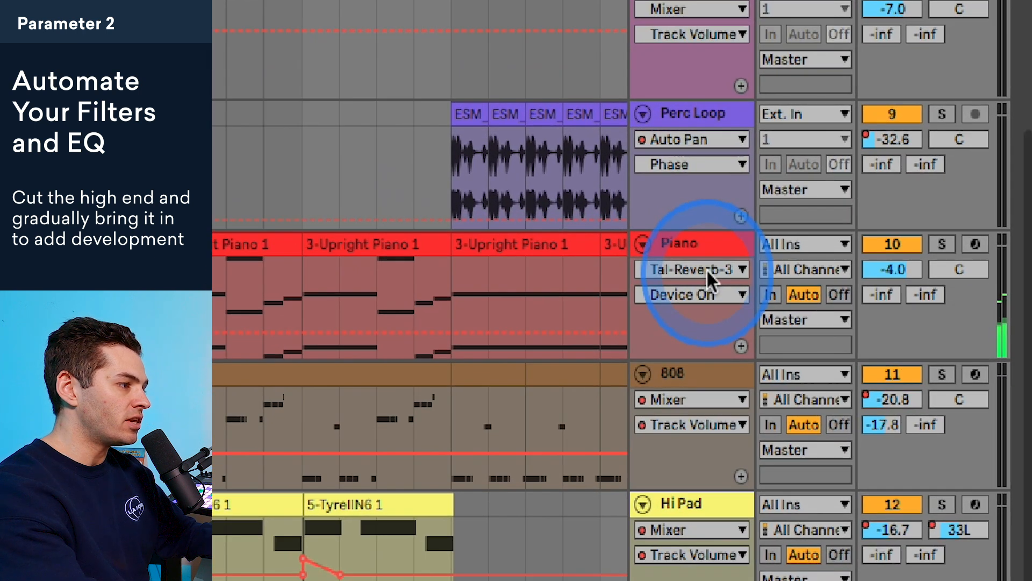
click(707, 269)
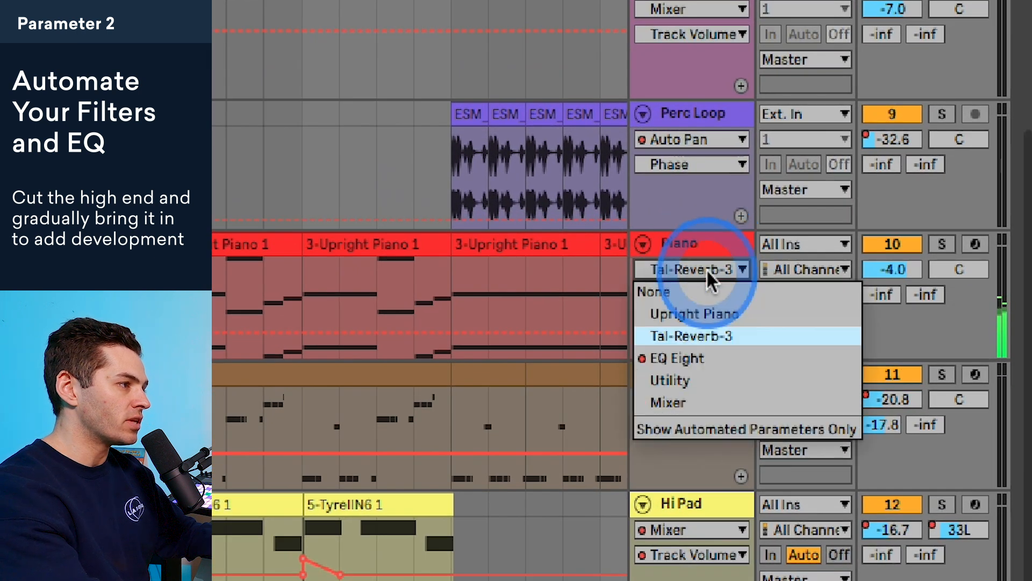
click(708, 353)
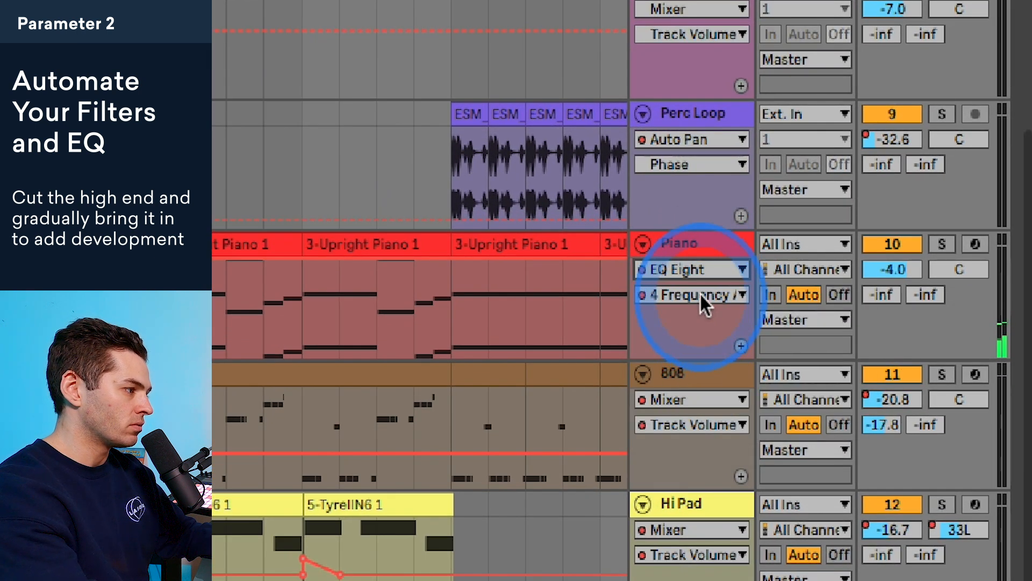
click(698, 242)
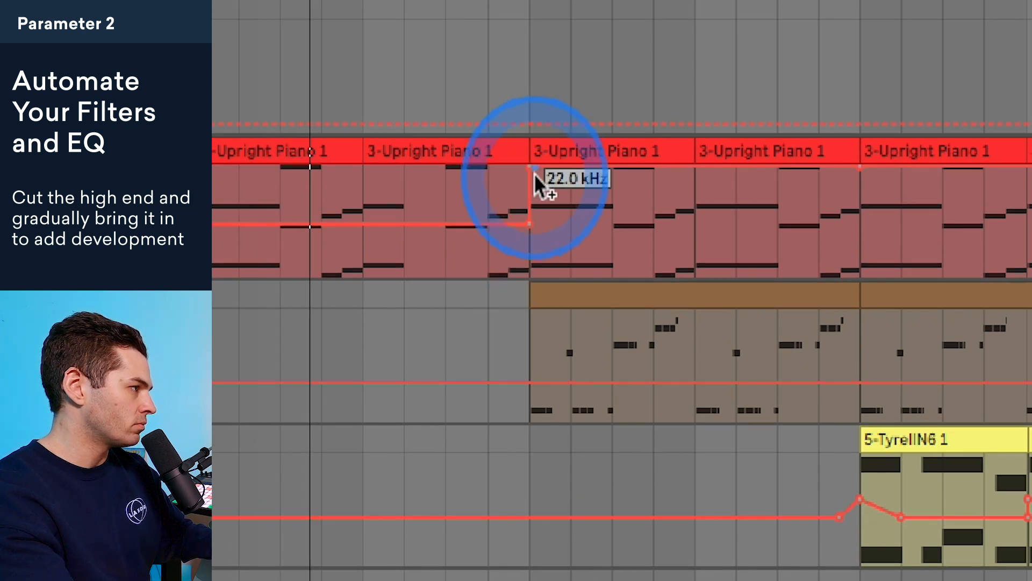
- Examine the EQ Eight Device On automation on the 808 track and audition the section from bar 25 to 33
click(510, 272)
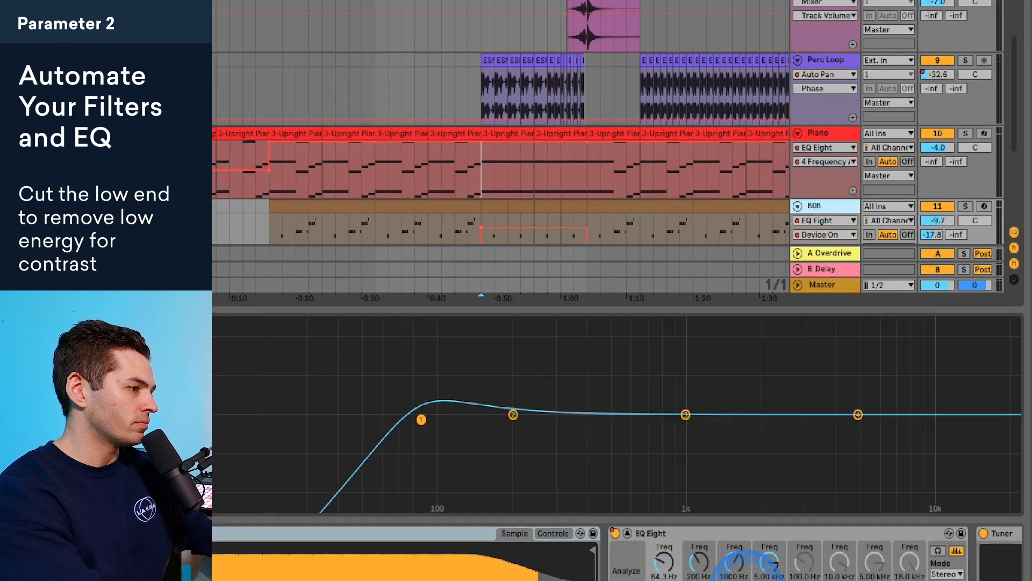
click(582, 537)
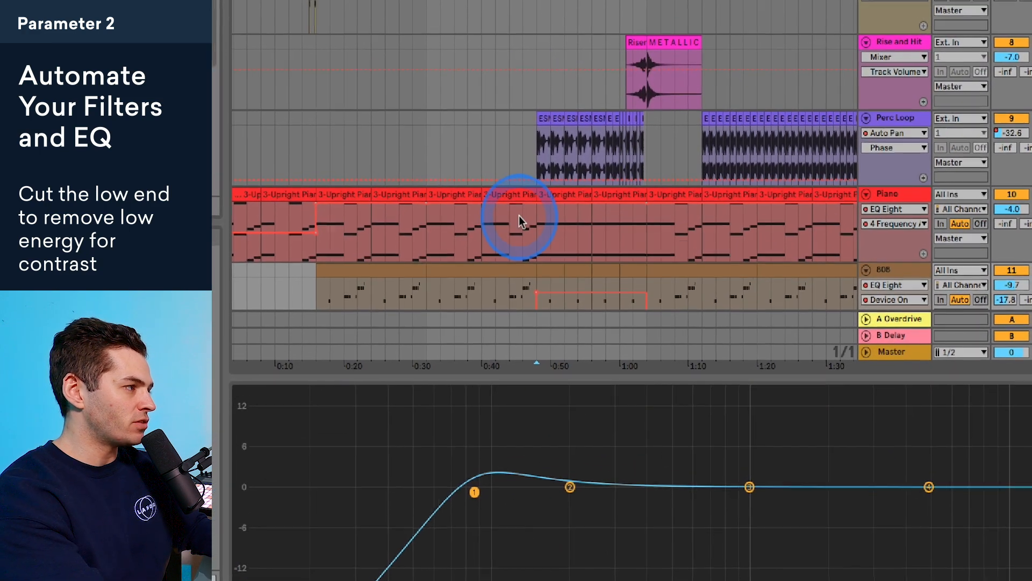
scroll(520, 217, down, 3)
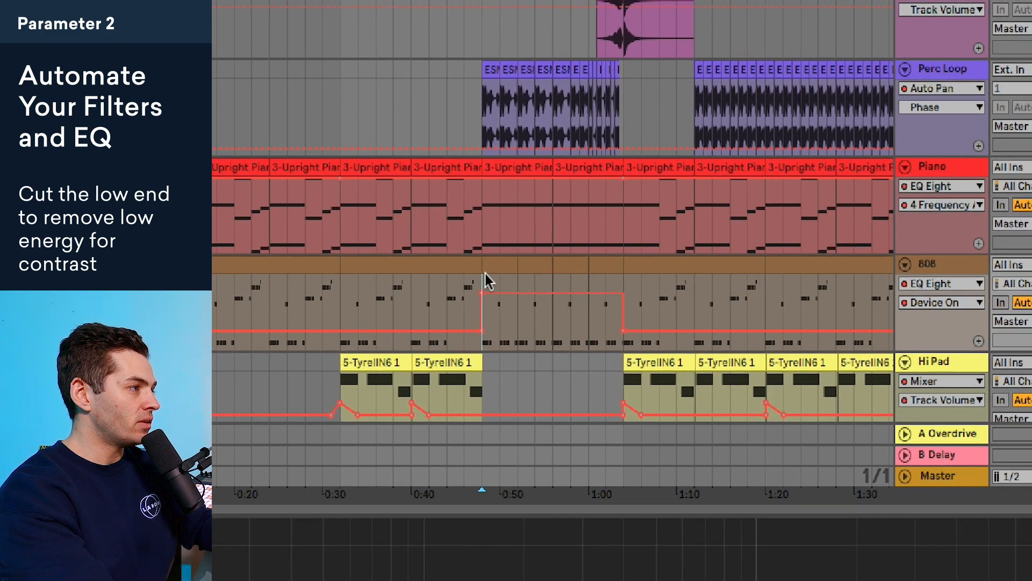
click(503, 265)
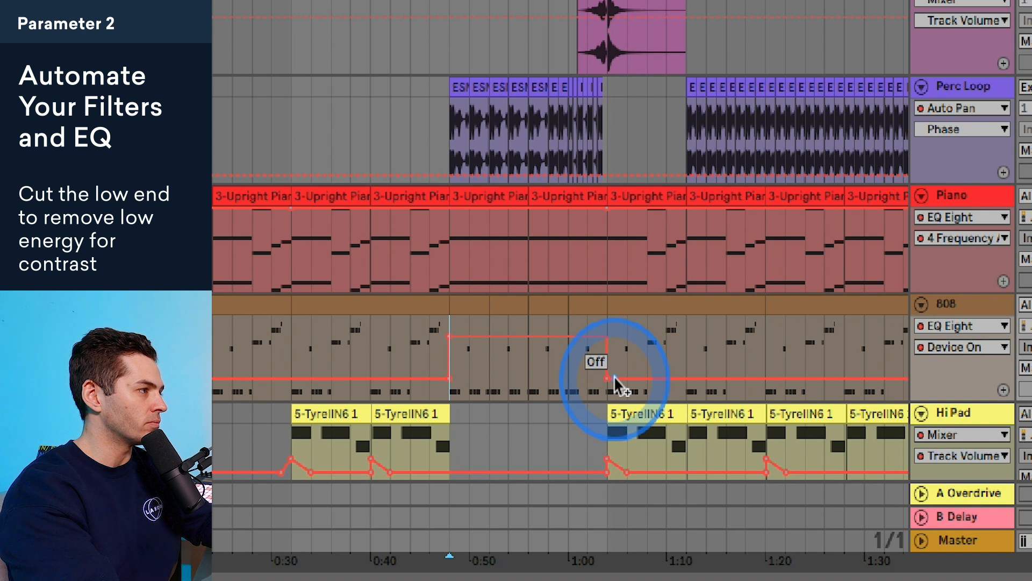
scroll(466, 355, left, 1)
key(space)
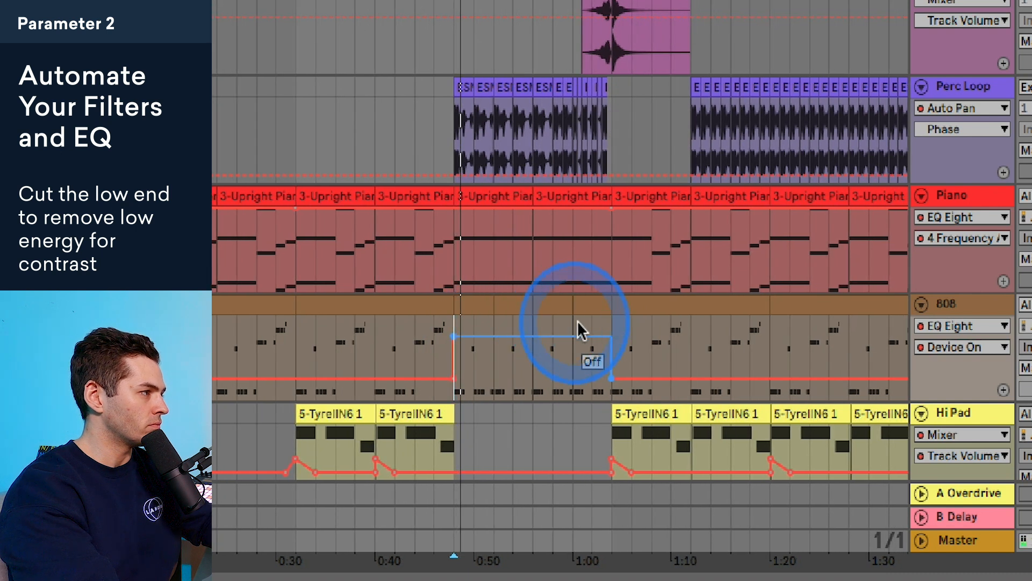
click(576, 352)
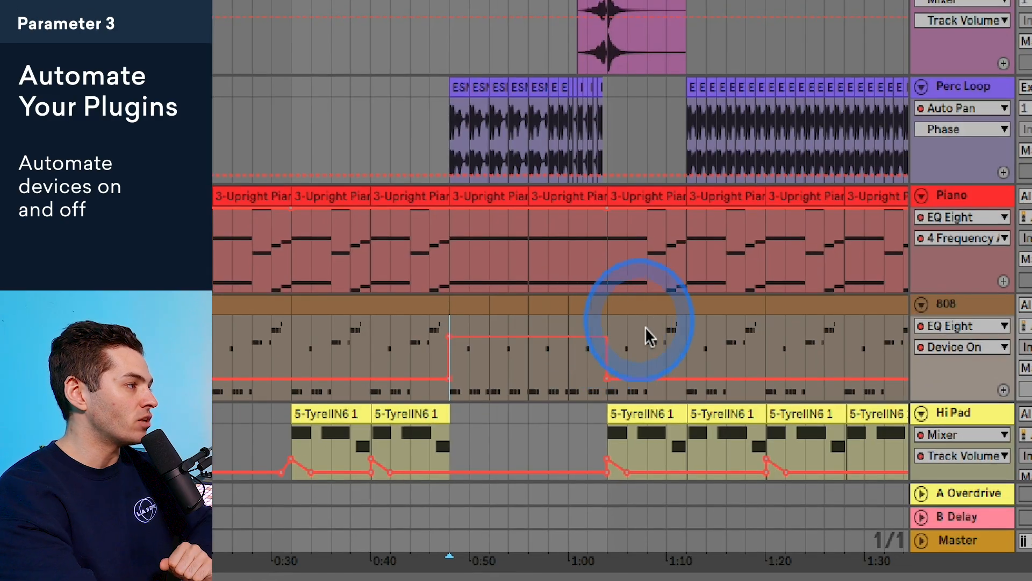
drag(645, 328, 611, 376)
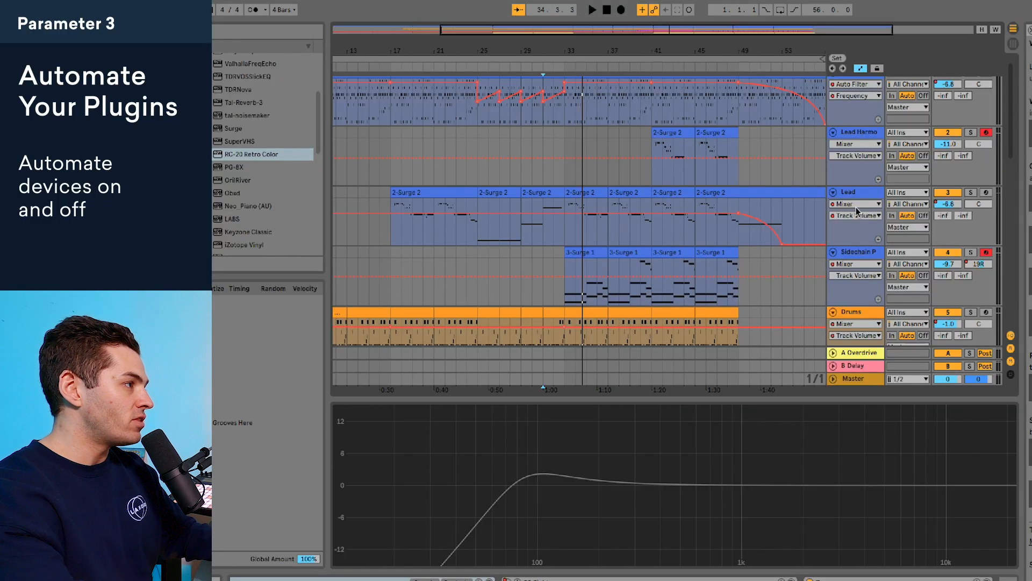
- Show the Tal-Reverb-3 Device On automation on the Lead track
click(681, 118)
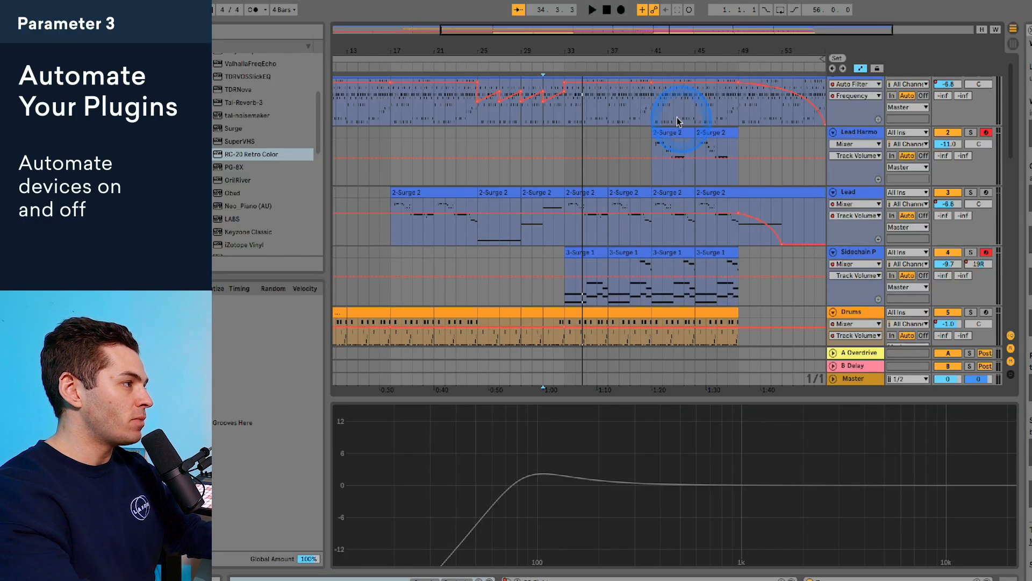
click(847, 204)
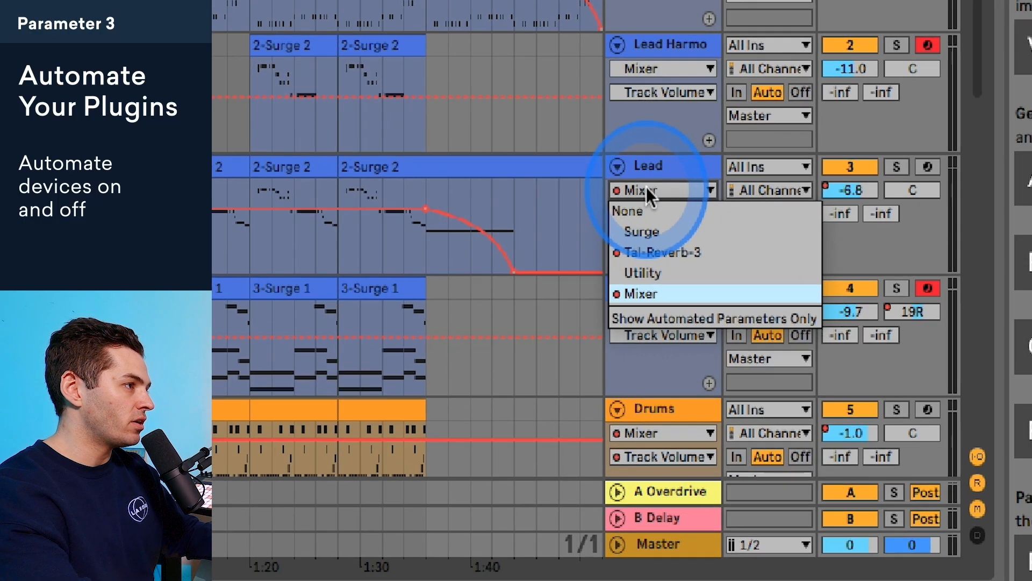
click(660, 253)
click(660, 215)
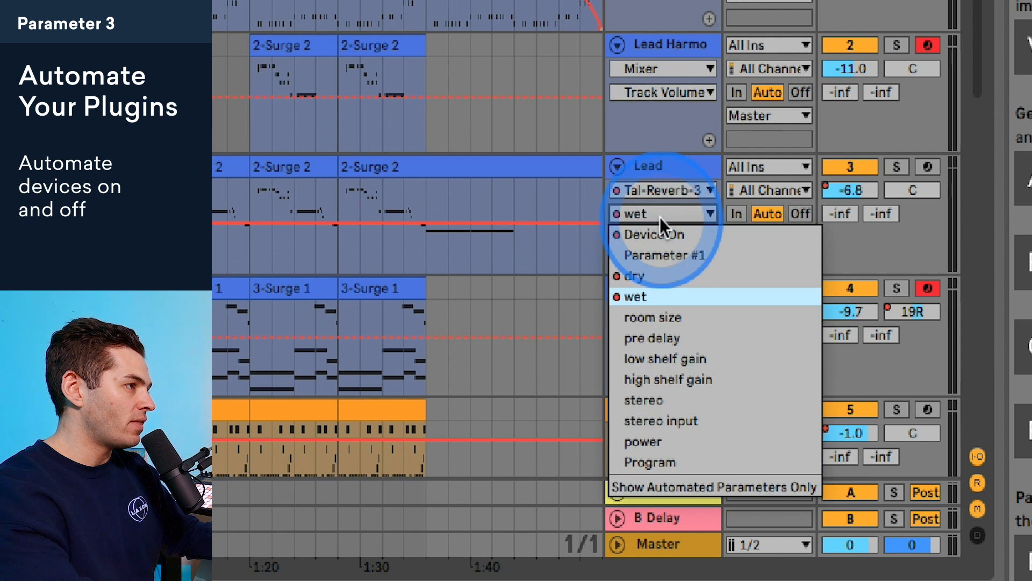
click(664, 234)
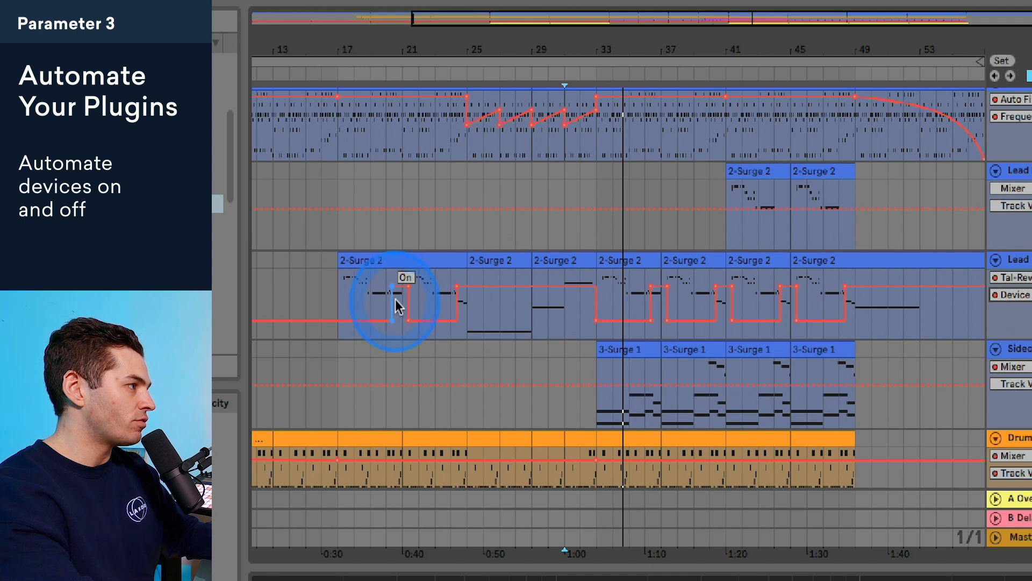
- Play the arrangement from the Lead's first clip at bar 17 and follow the reverb on/off switching past bar 33
click(343, 299)
key(space)
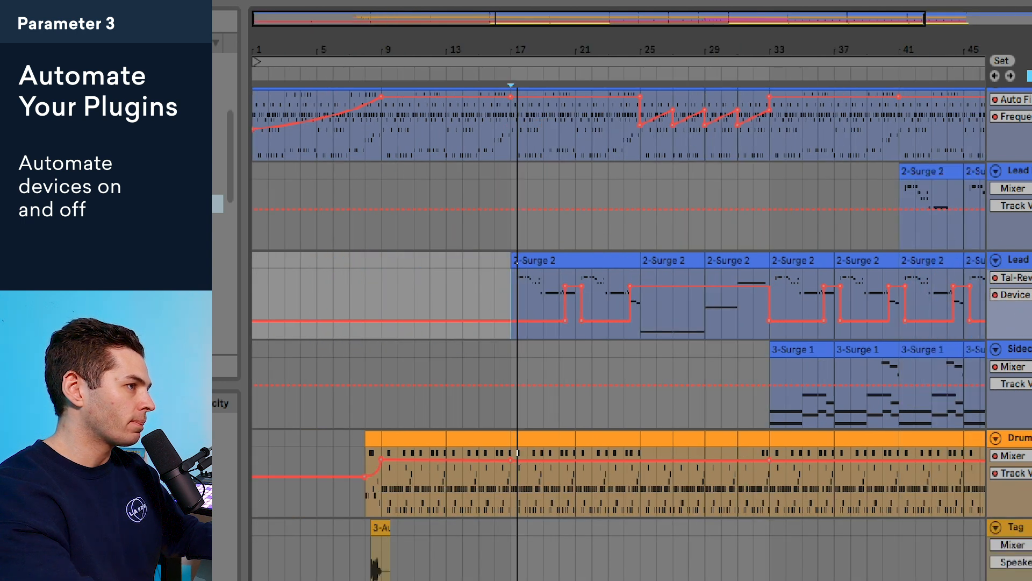
drag(565, 34, 570, 40)
click(622, 369)
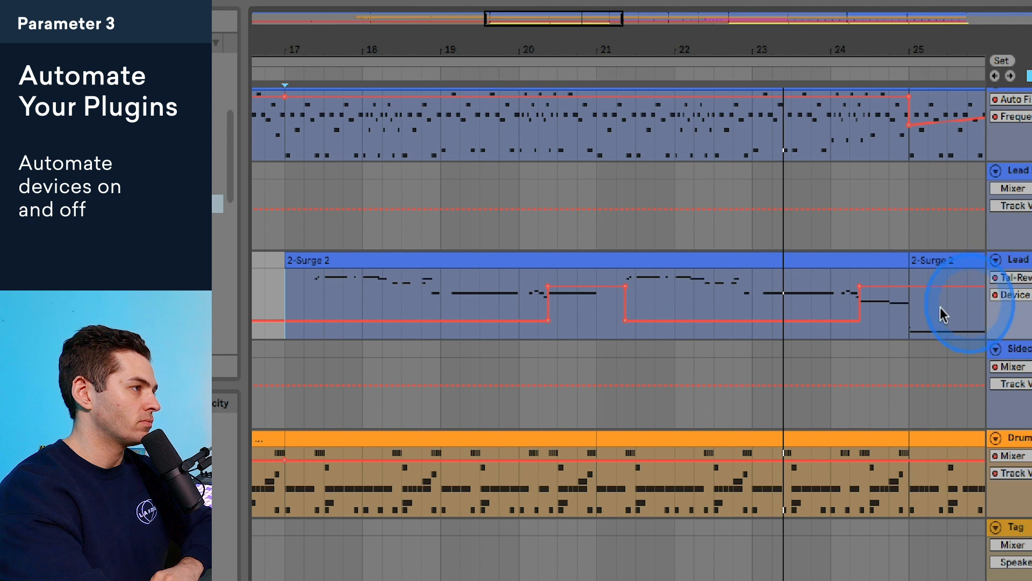
scroll(940, 307, right, 5)
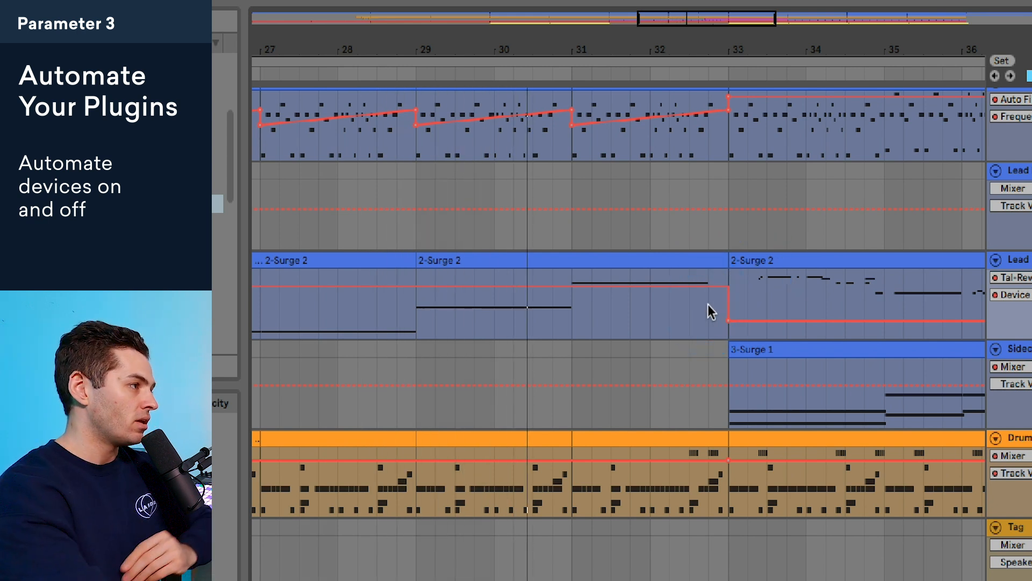
click(724, 301)
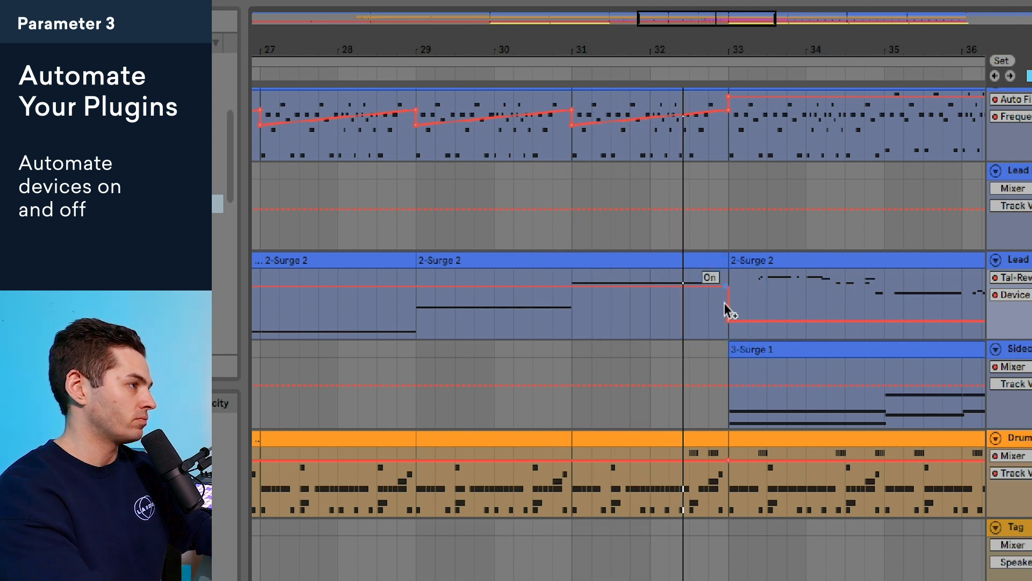
click(724, 307)
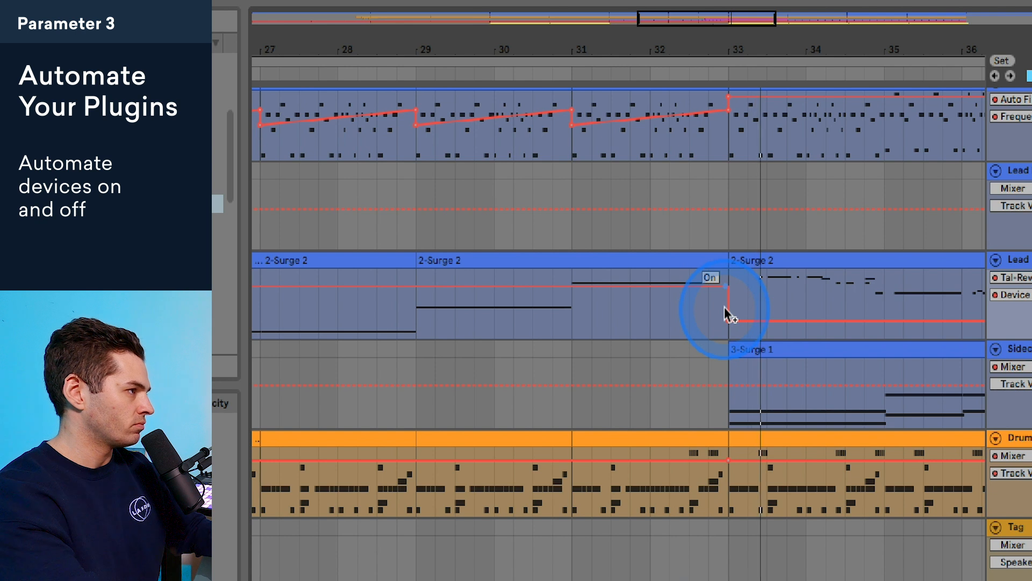
click(727, 307)
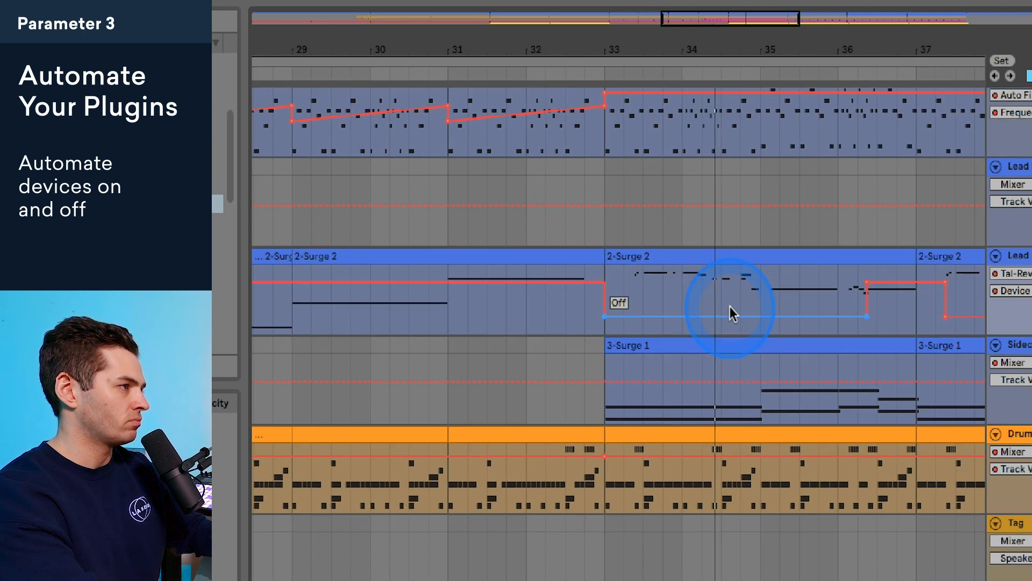
click(729, 306)
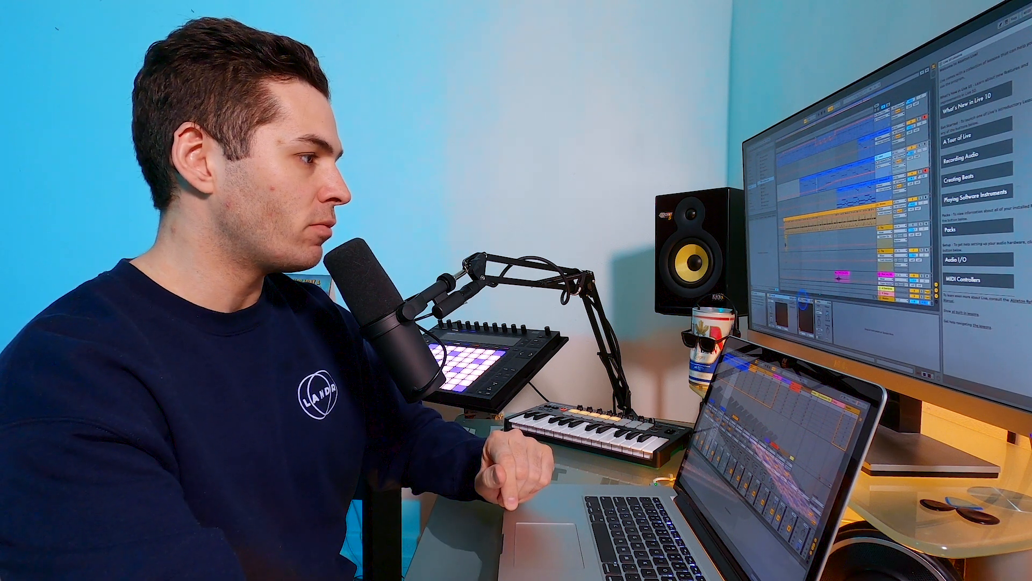
- Audition the panning automation on the Hi Pad clips from bar 33 and examine its left and right swings
click(804, 299)
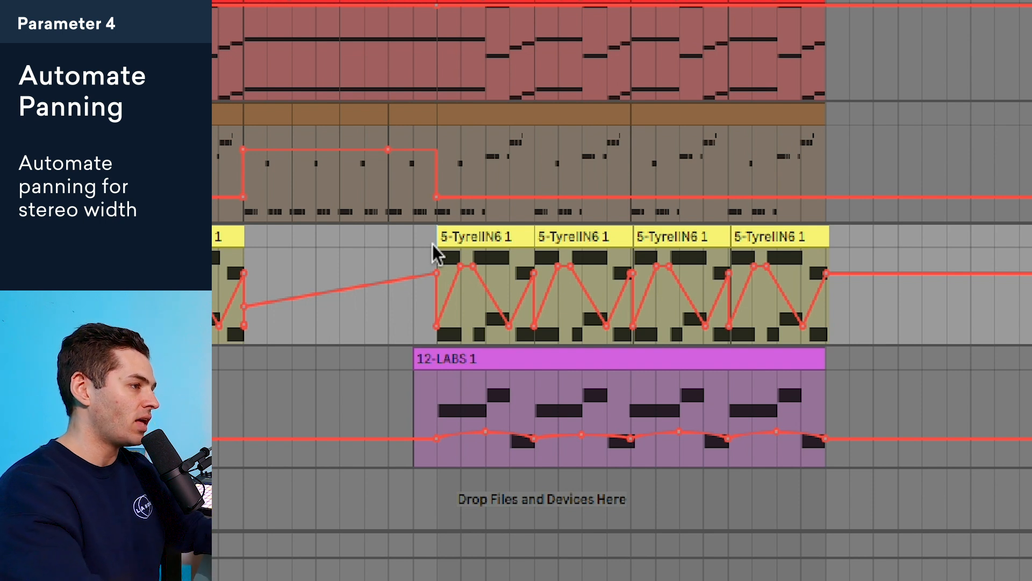
click(433, 242)
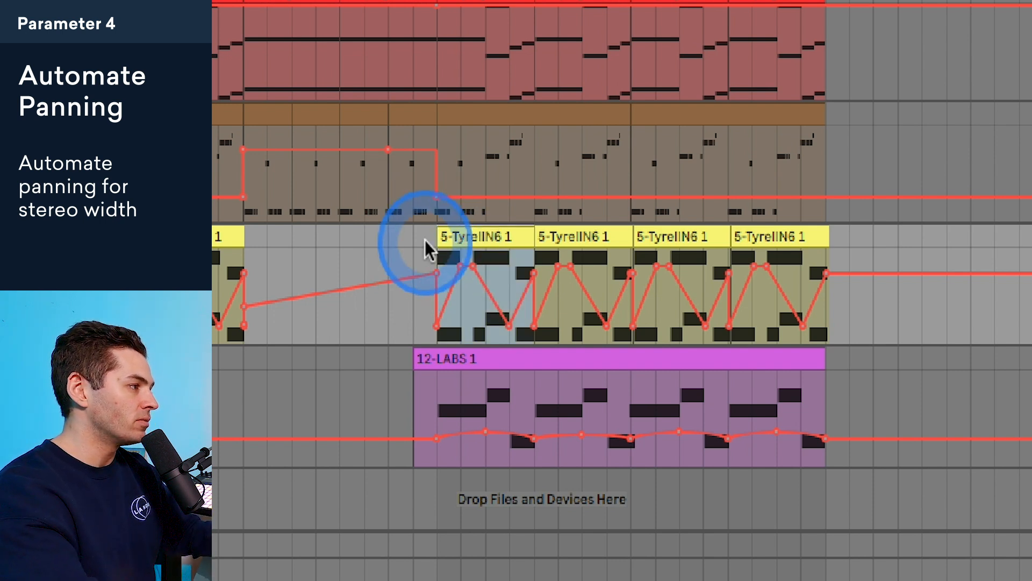
click(489, 242)
key(space)
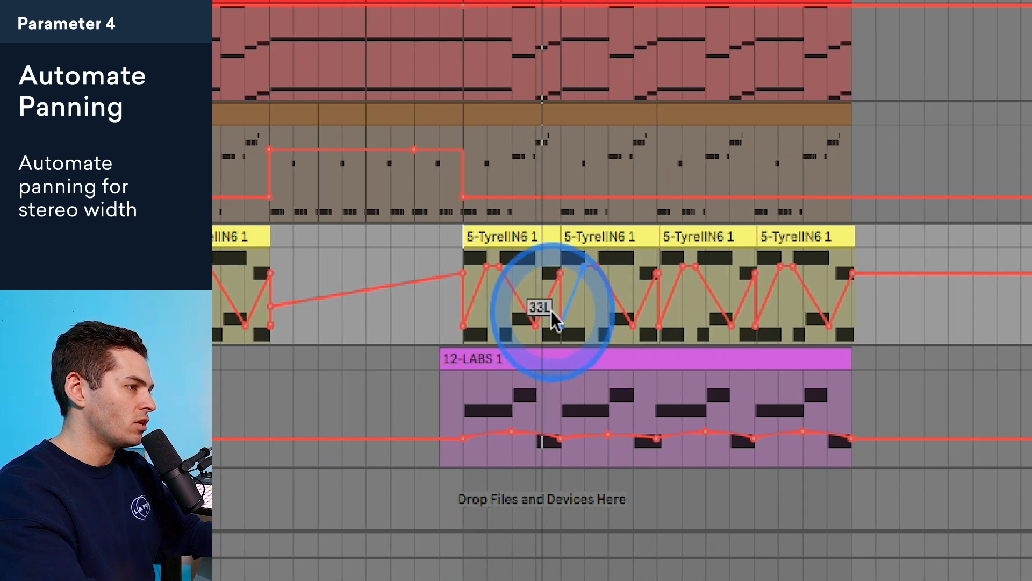
drag(547, 302, 562, 270)
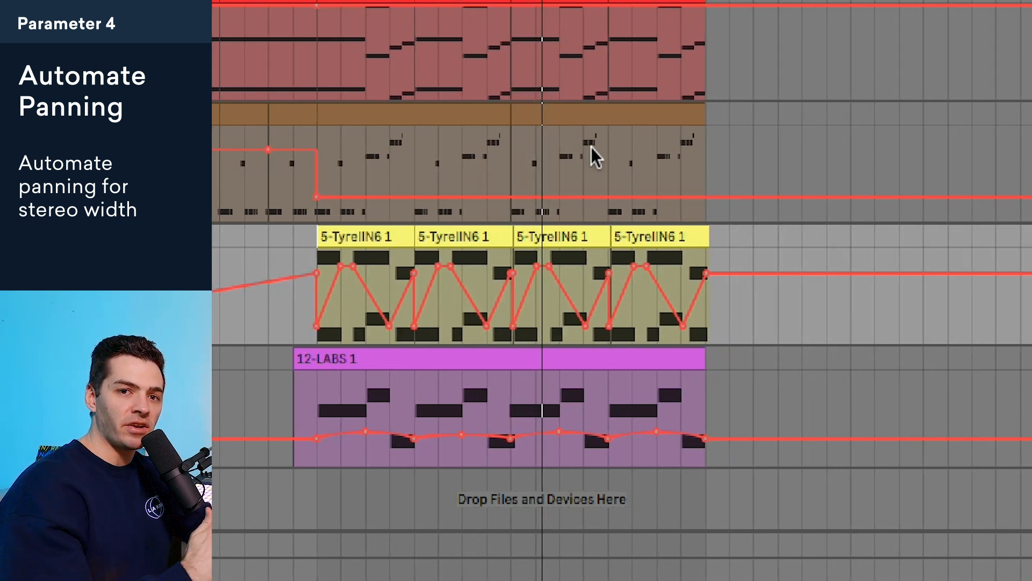
click(330, 280)
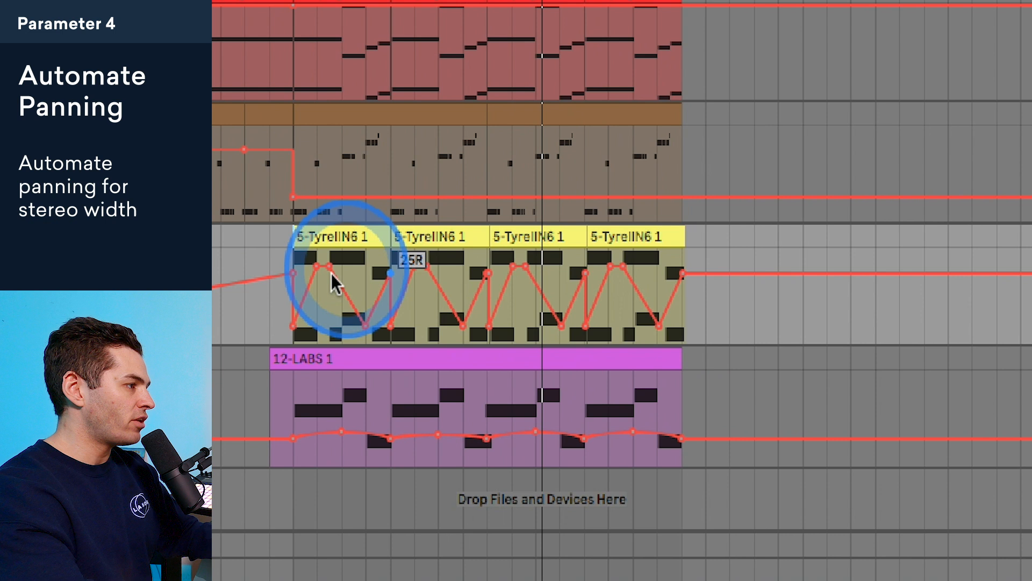
- Open the Lead clip at bar 33 and show its MIDI Ctrl Pitch Bend envelope
click(503, 202)
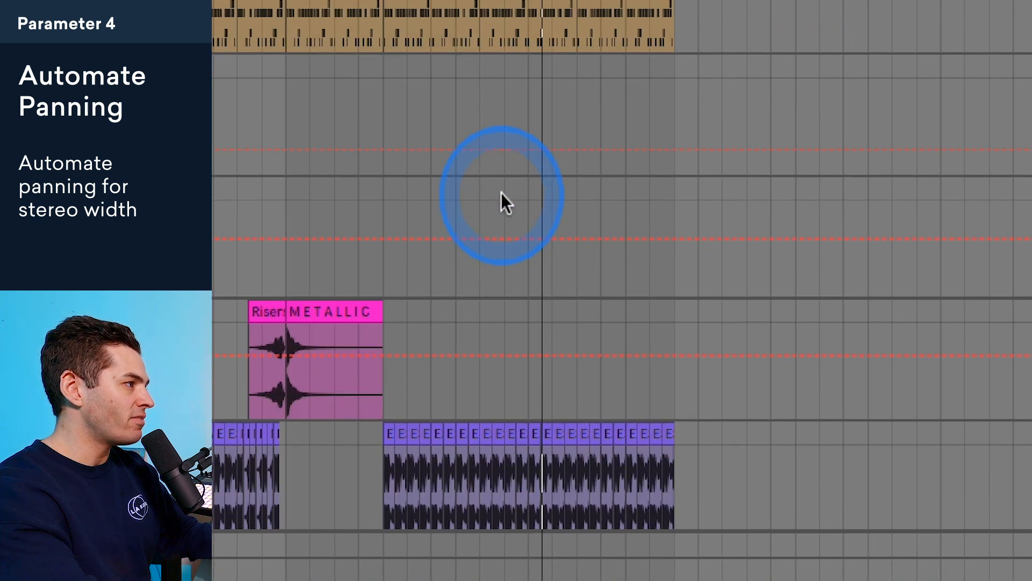
scroll(502, 193, up, 3)
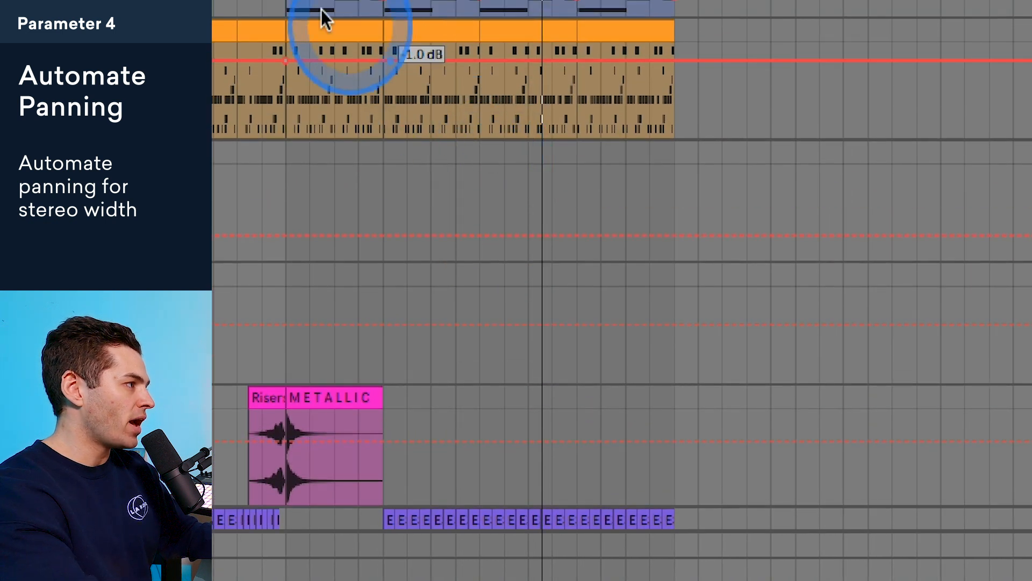
click(283, 84)
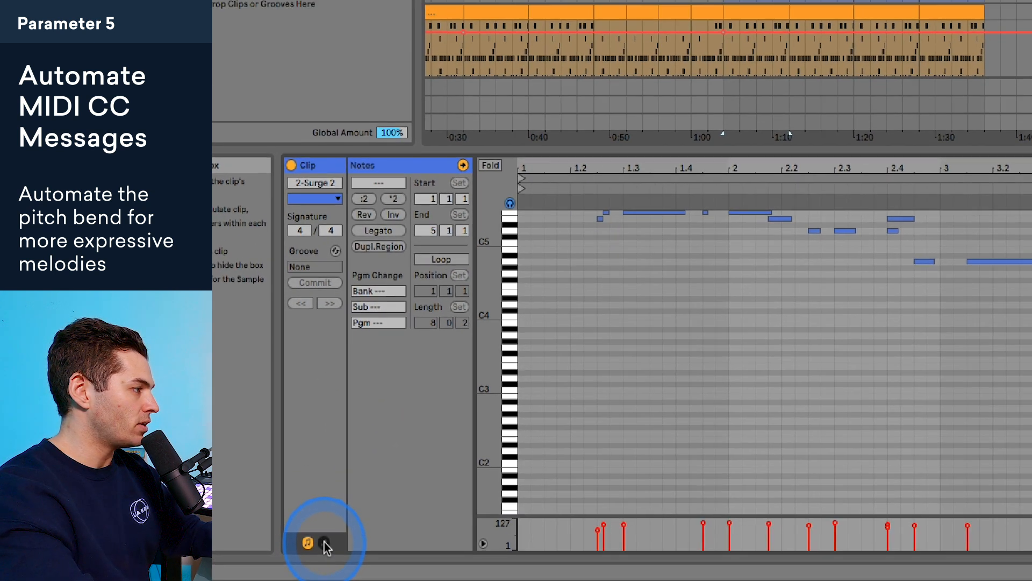
click(329, 534)
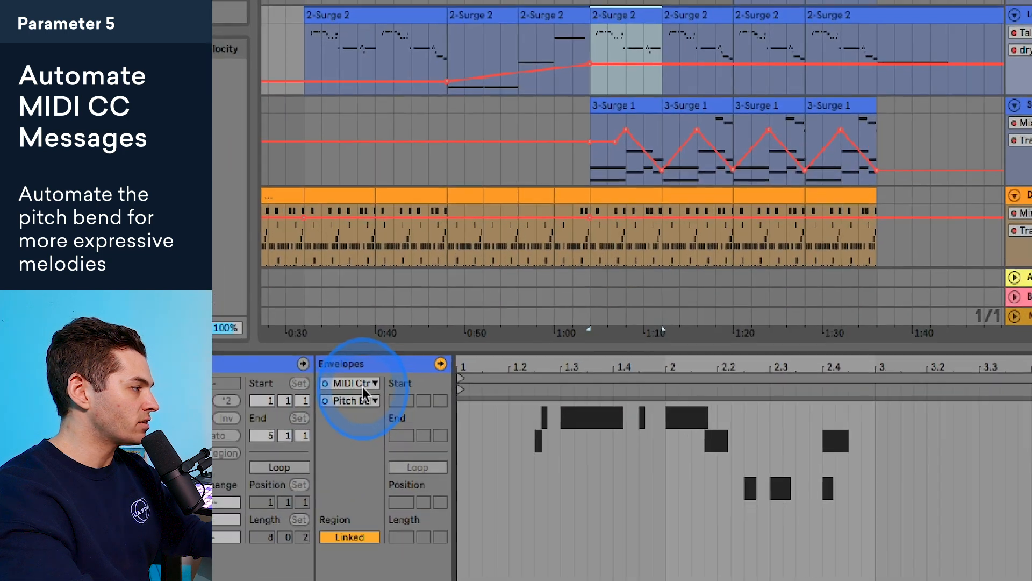
- View the list of available MIDI controllers and play the Lead from bar 33 to hear the pitch bend envelope
click(473, 273)
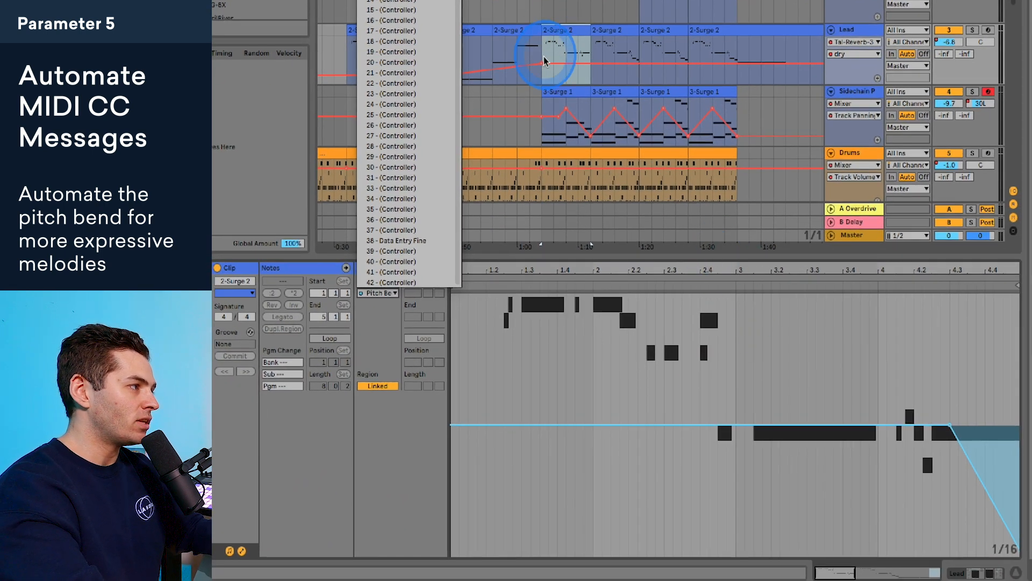
click(545, 54)
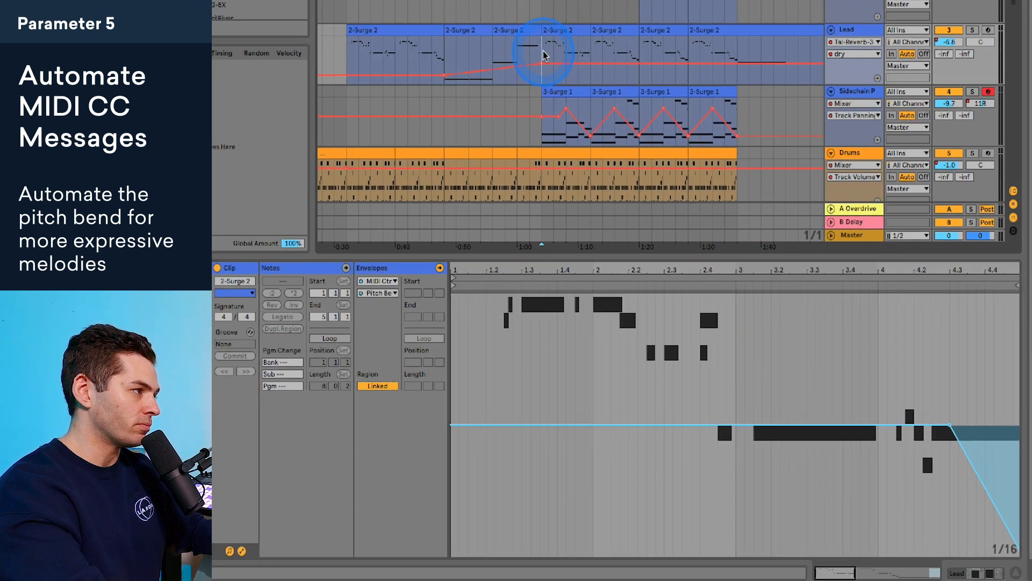
key(space)
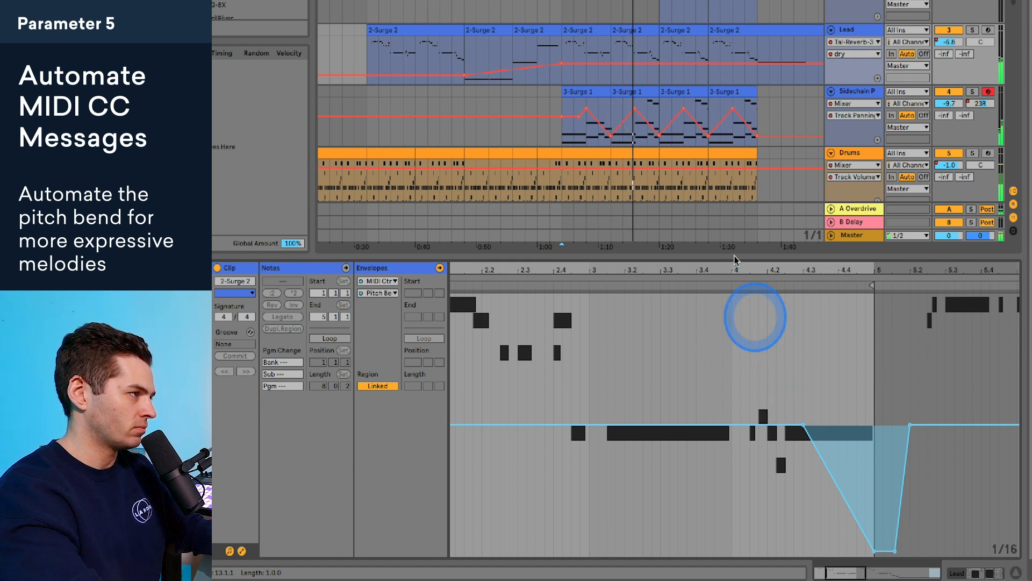
- Open the Hi Pad clip at bar 17 and show its MIDI Ctrl 1 - Modulation envelope
click(648, 31)
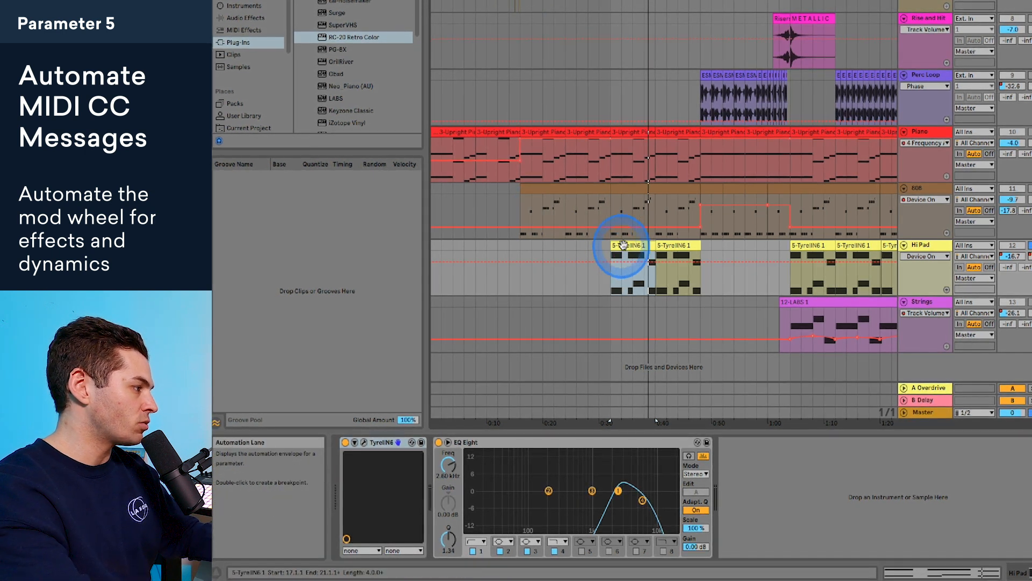
click(365, 441)
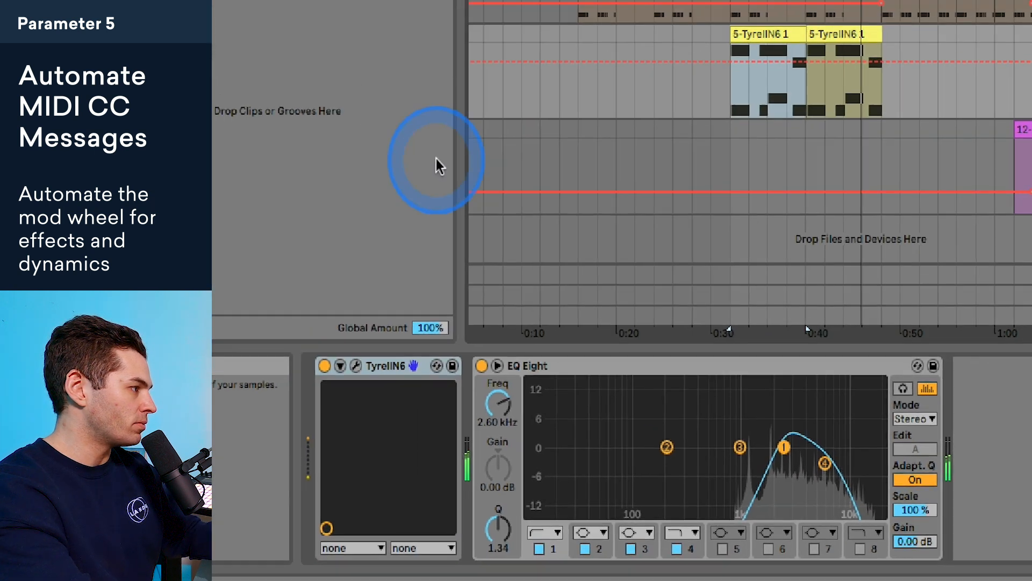
click(766, 95)
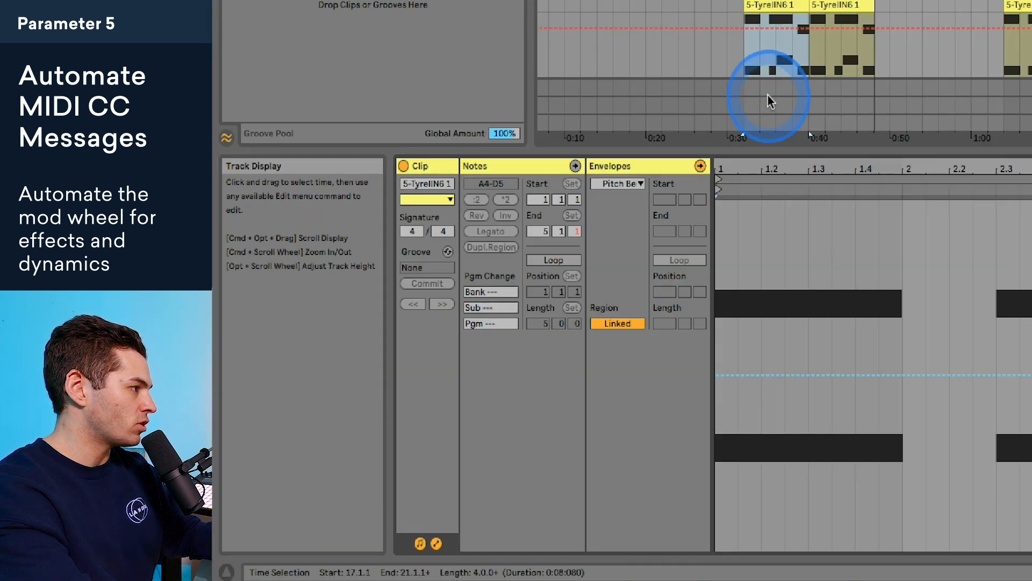
click(618, 184)
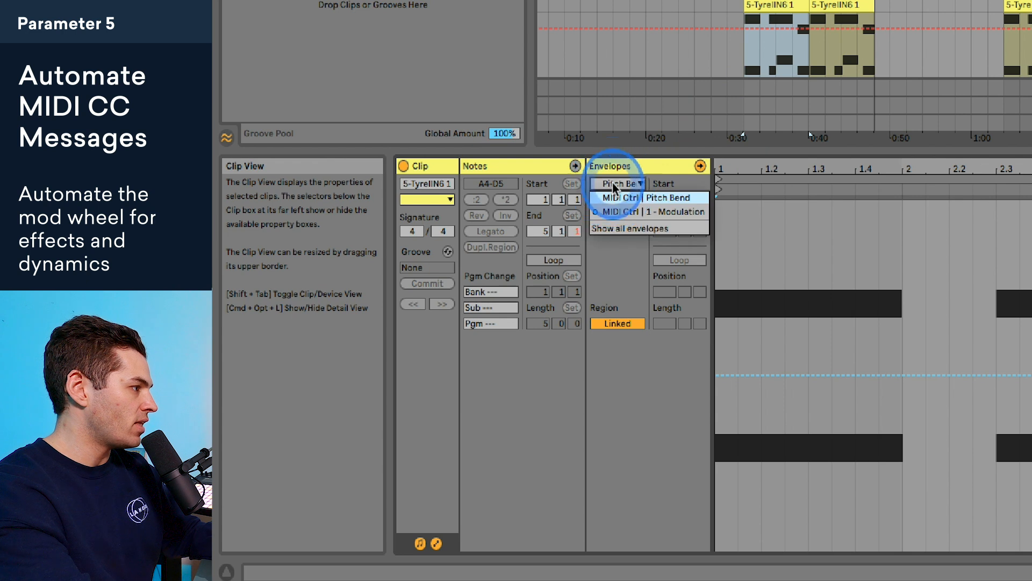
click(672, 212)
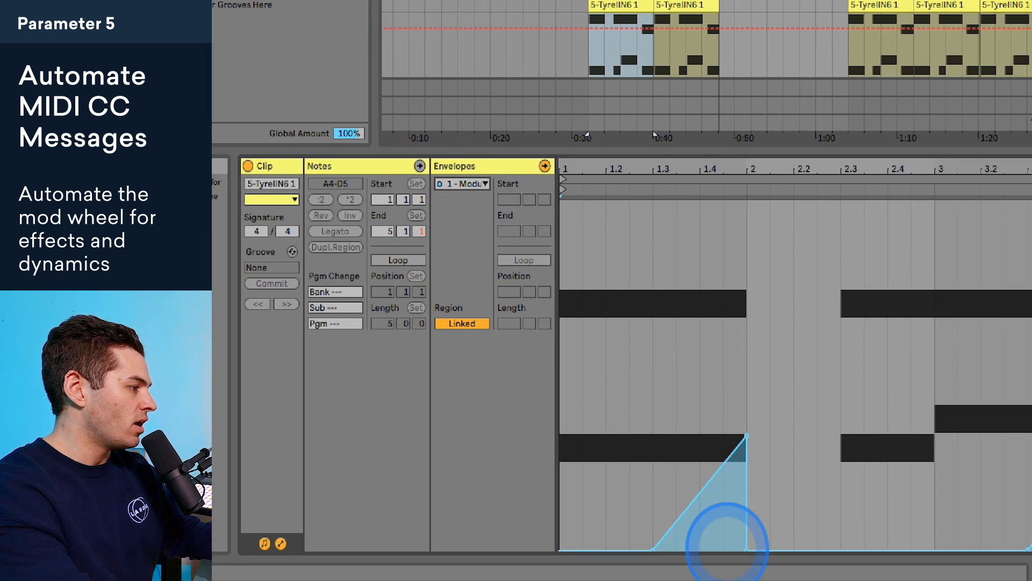
- Raise the peak of the first modulation ramp, at bar 2 of the Hi Pad clip, and play the clip to hear it
drag(483, 453, 490, 300)
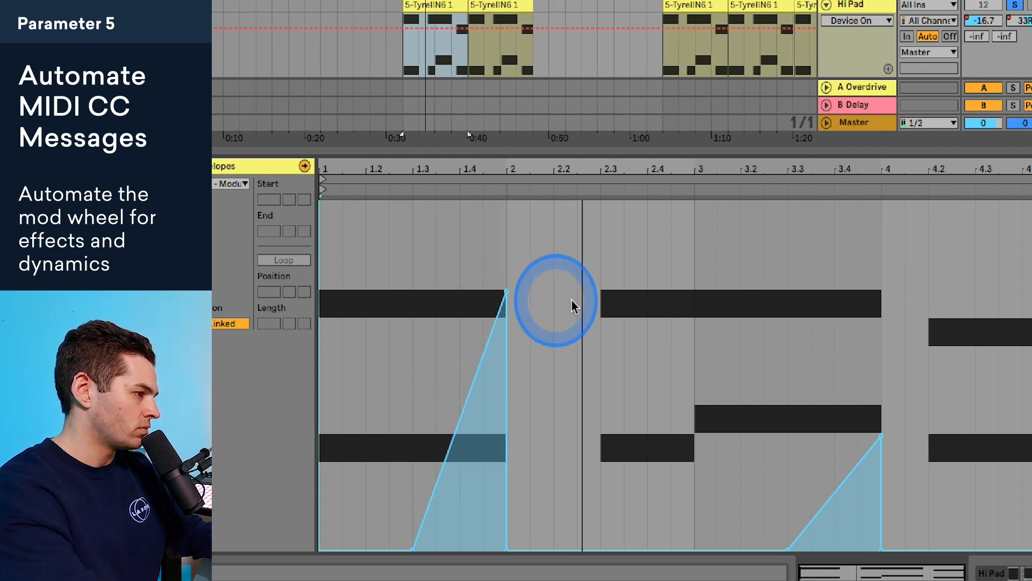
mouse_move(879, 440)
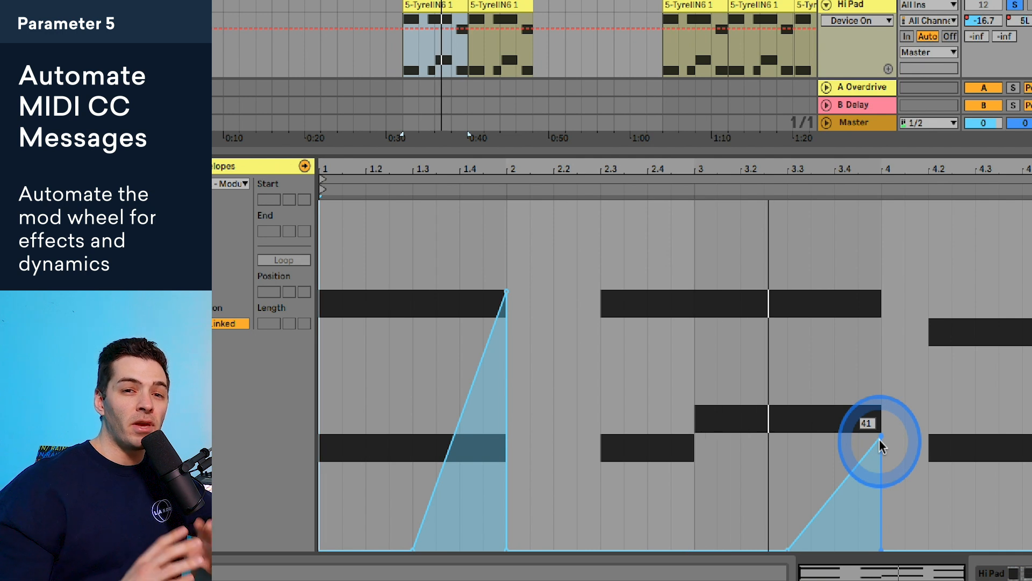